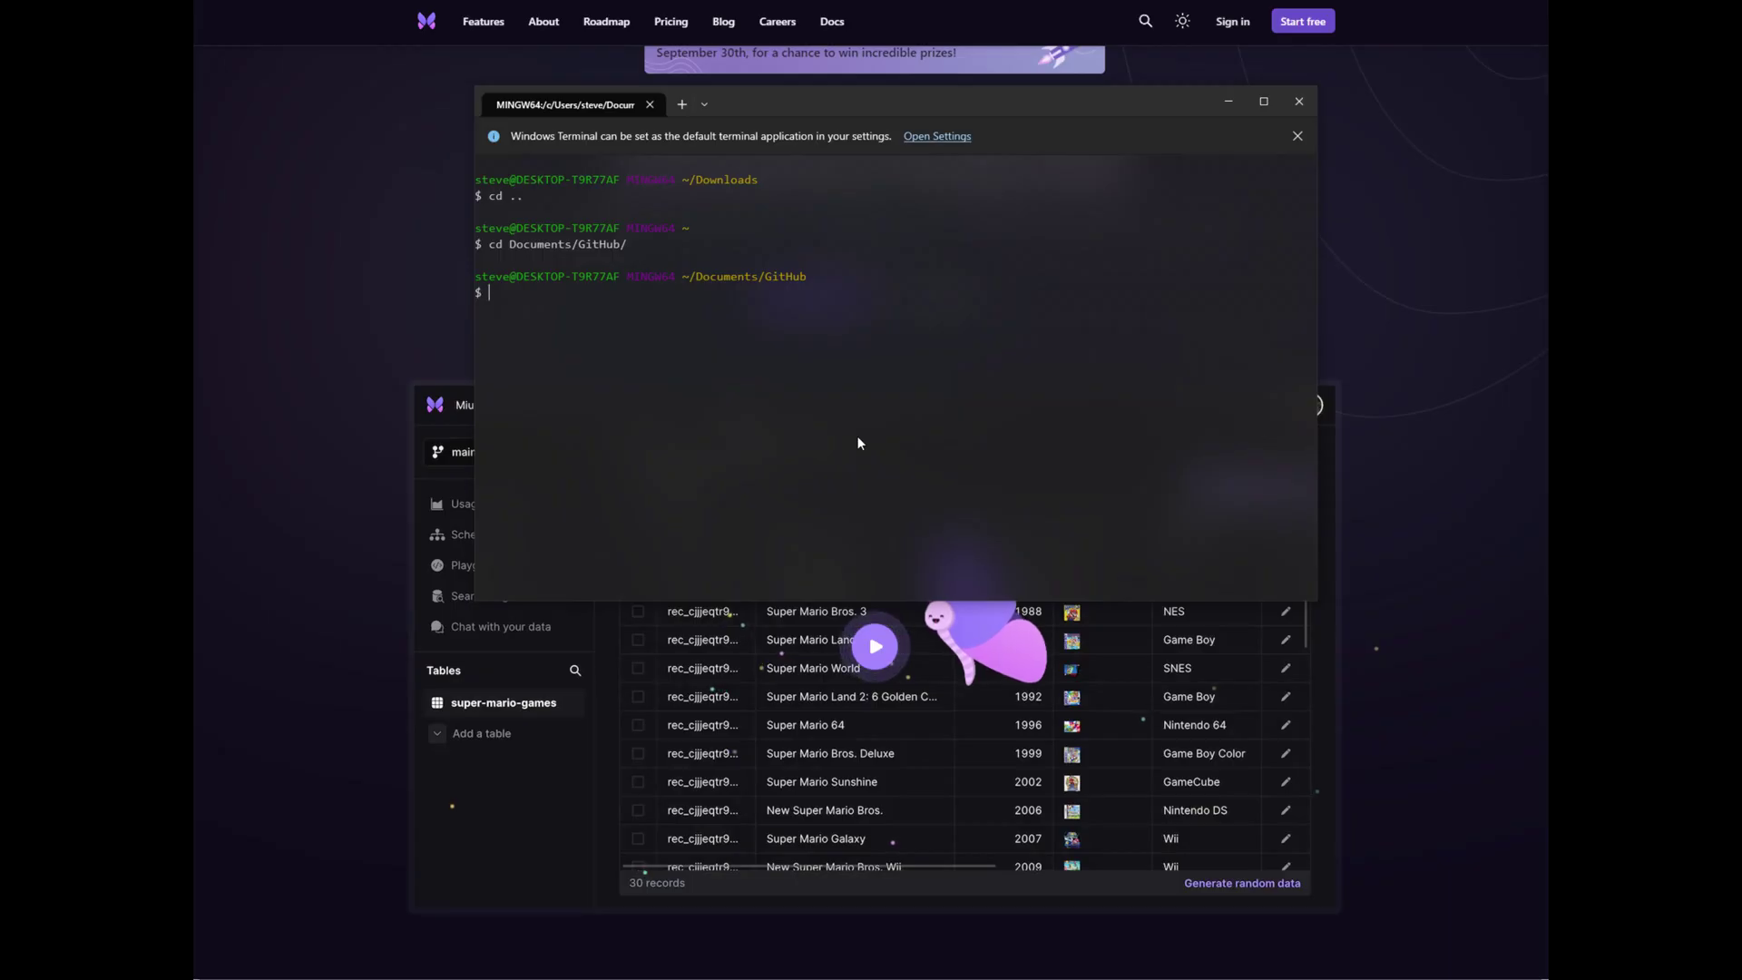
Step: Paste npm create astro@latest at the terminal prompt in Documents/GitHub
{"action": "type", "text": "npm create astro@latest"}
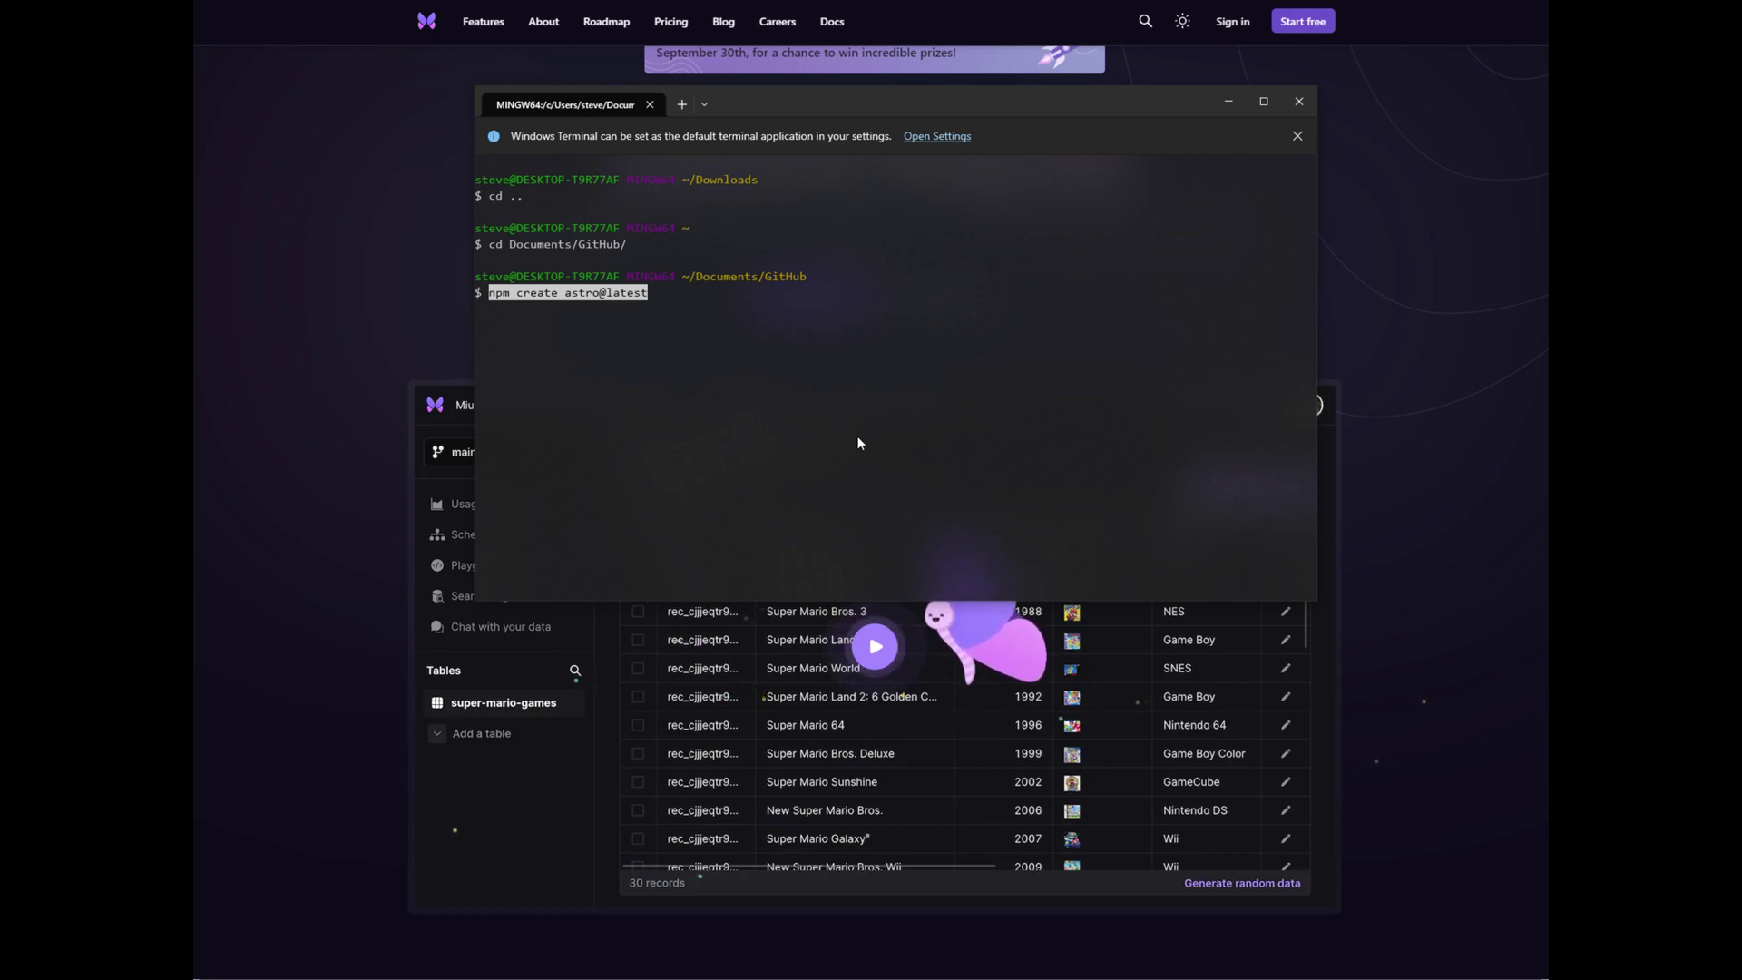
Step: Run create-astro into ./xata-db with sample files, dependencies, strict TypeScript and a git repository
{"action": "key", "text": "Return"}
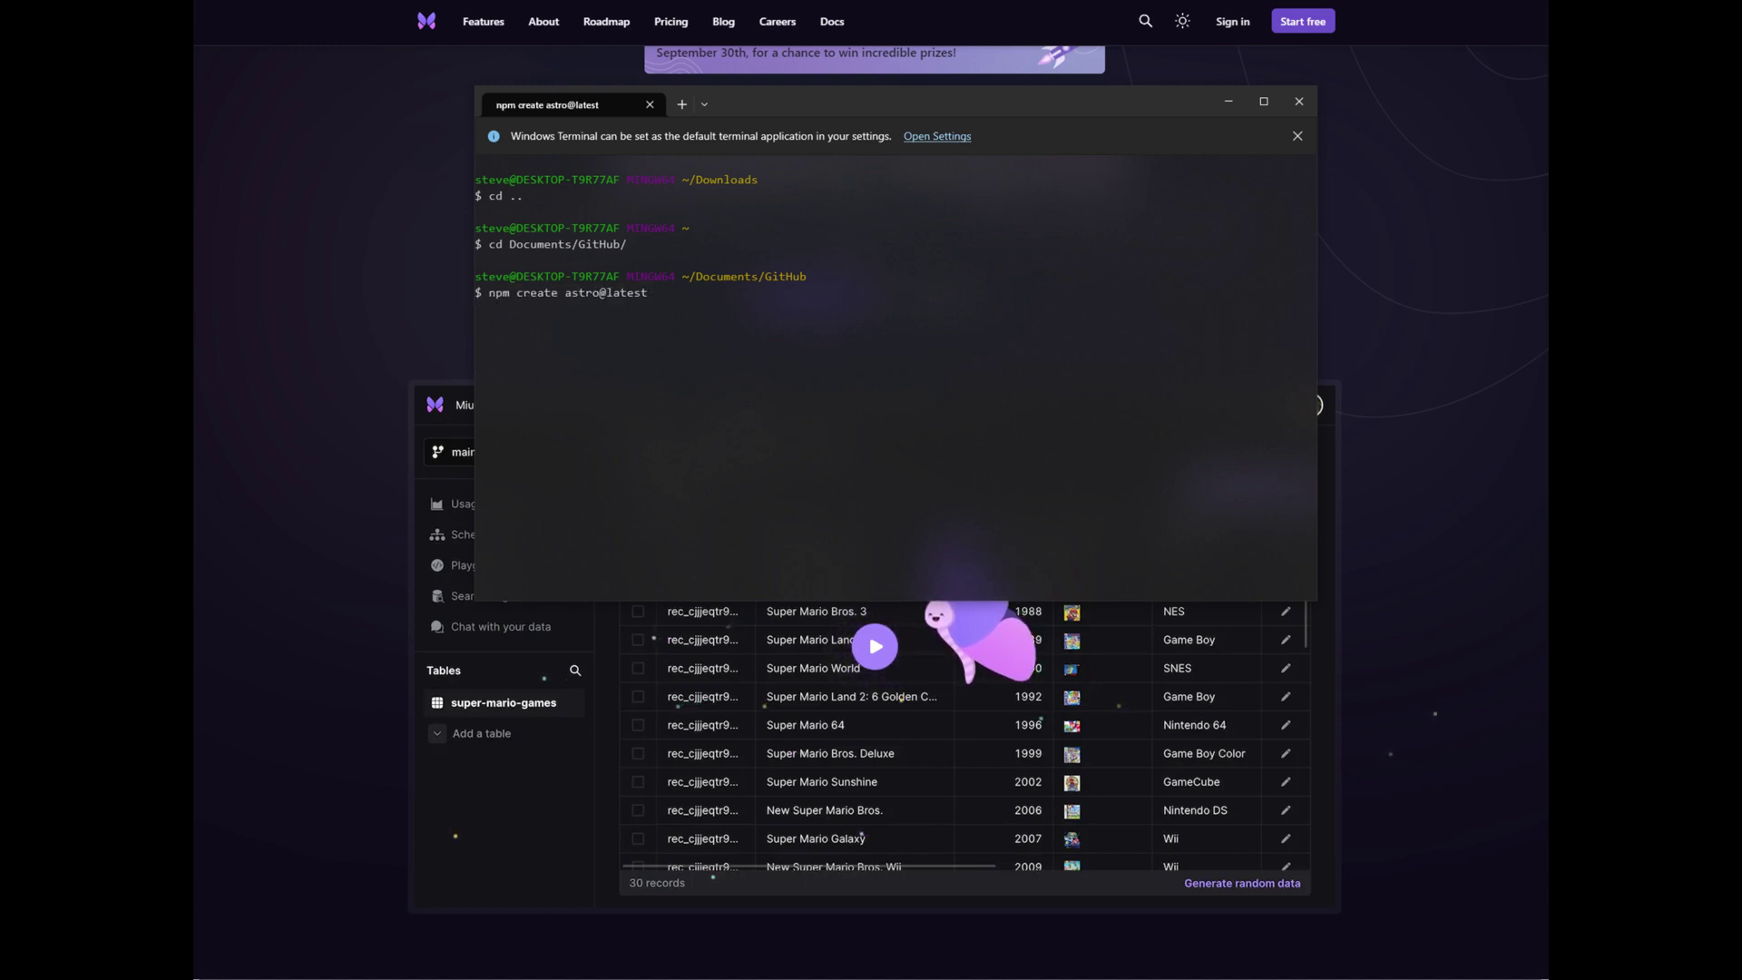
{"action": "type", "text": "y) y"}
{"action": "key", "text": "Return"}
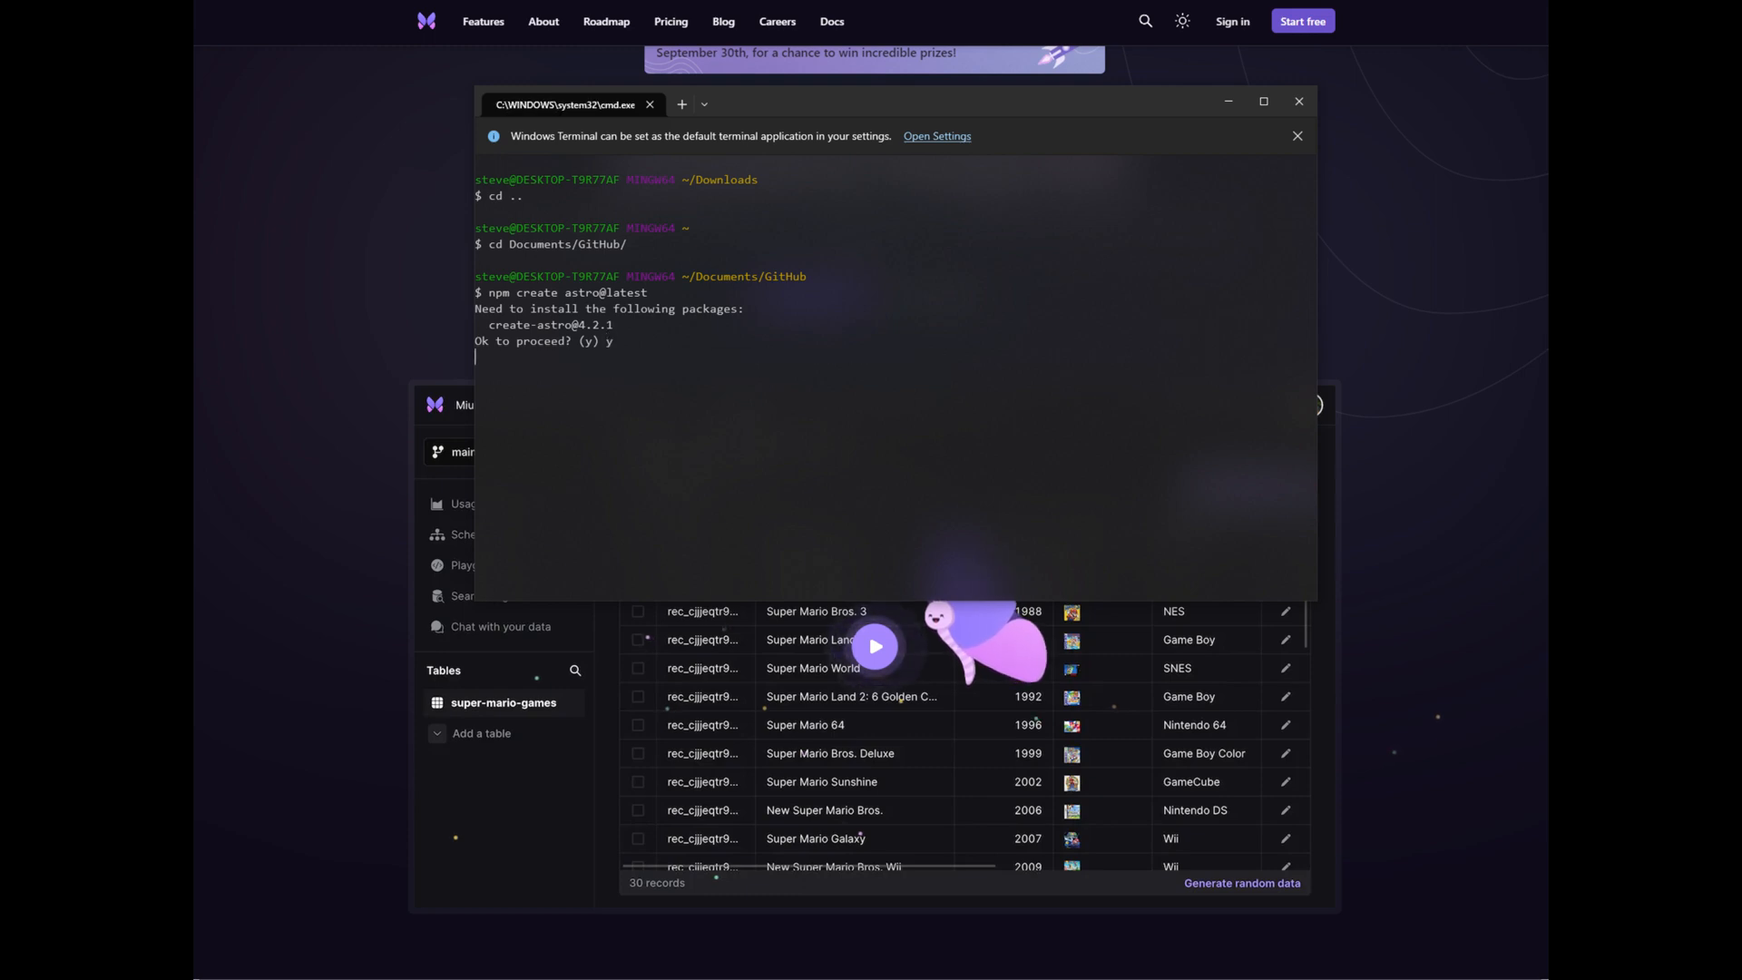
{"action": "type", "text": "./xata-db"}
{"action": "key", "text": "Return"}
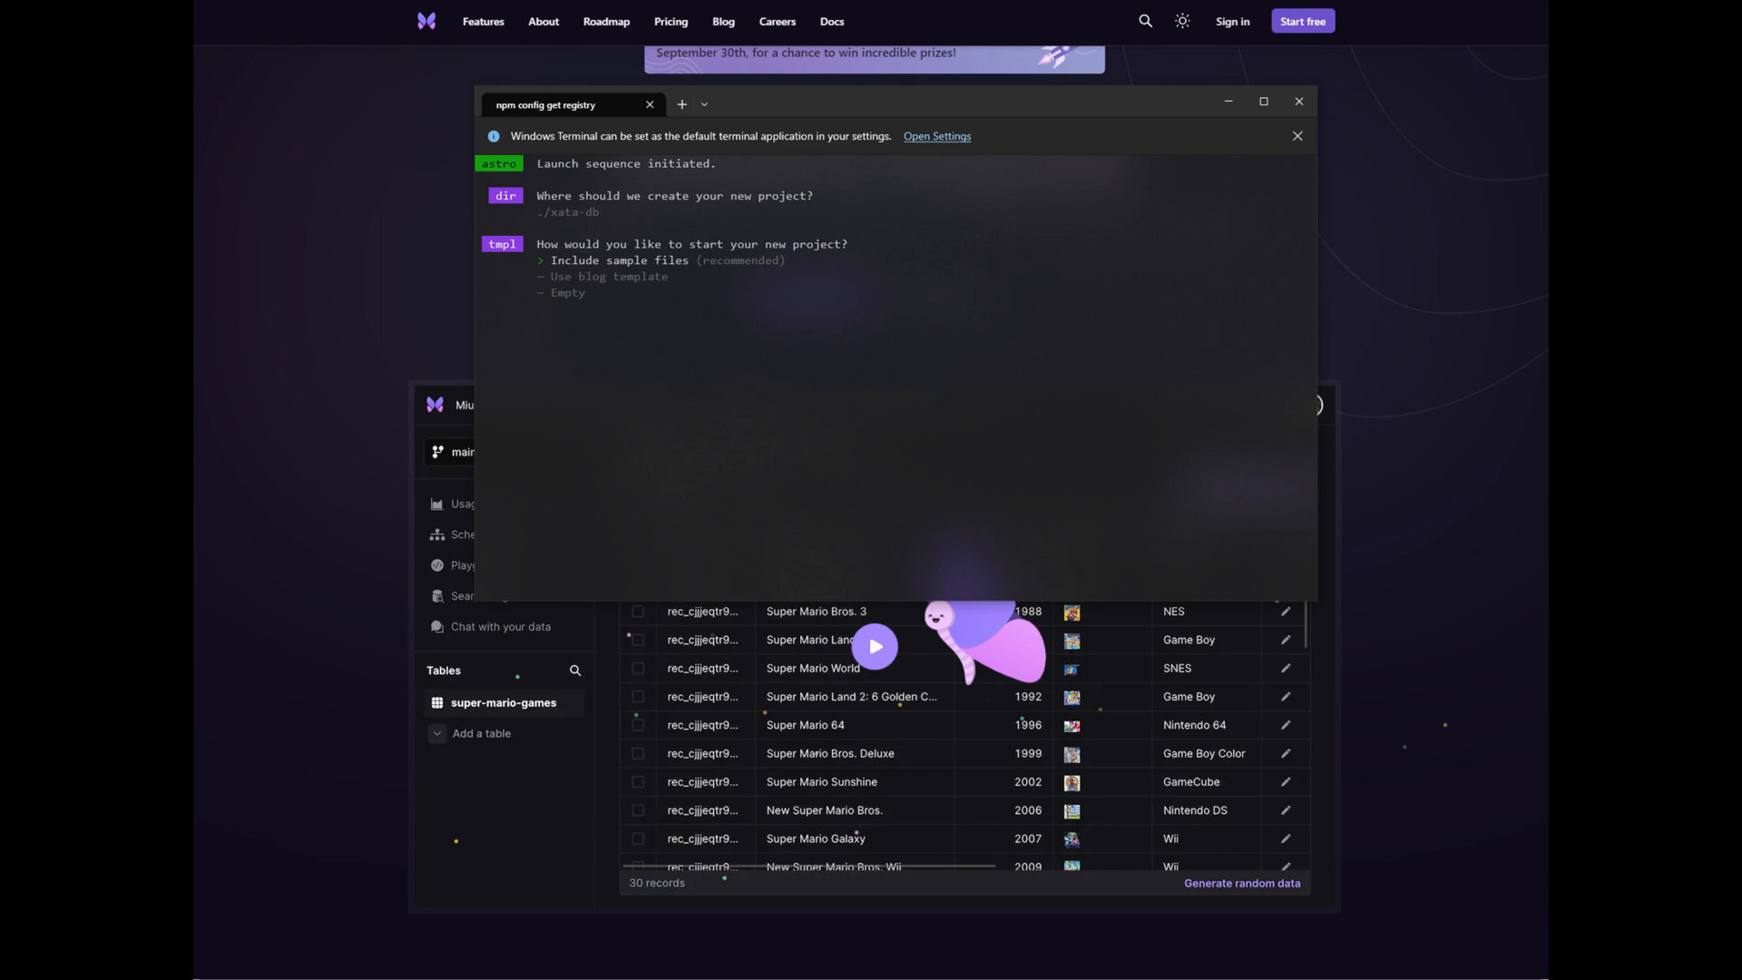
{"action": "key", "text": "Return"}
{"action": "key", "text": "Return"}
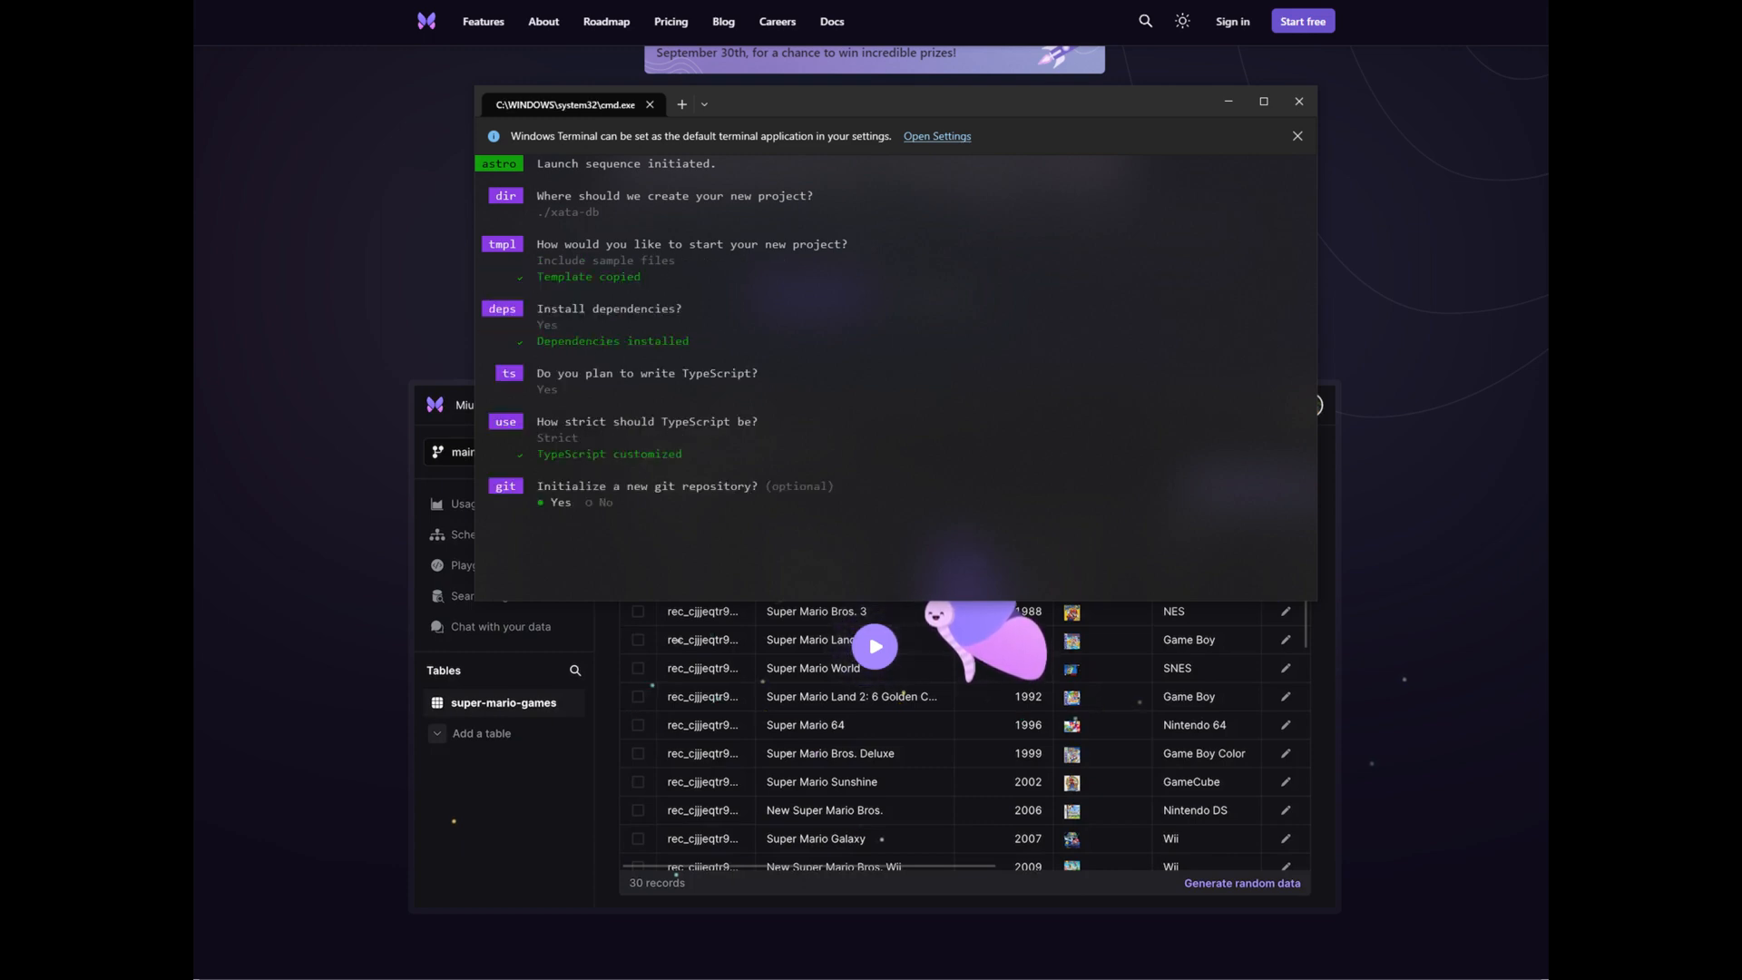
{"action": "key", "text": "Return"}
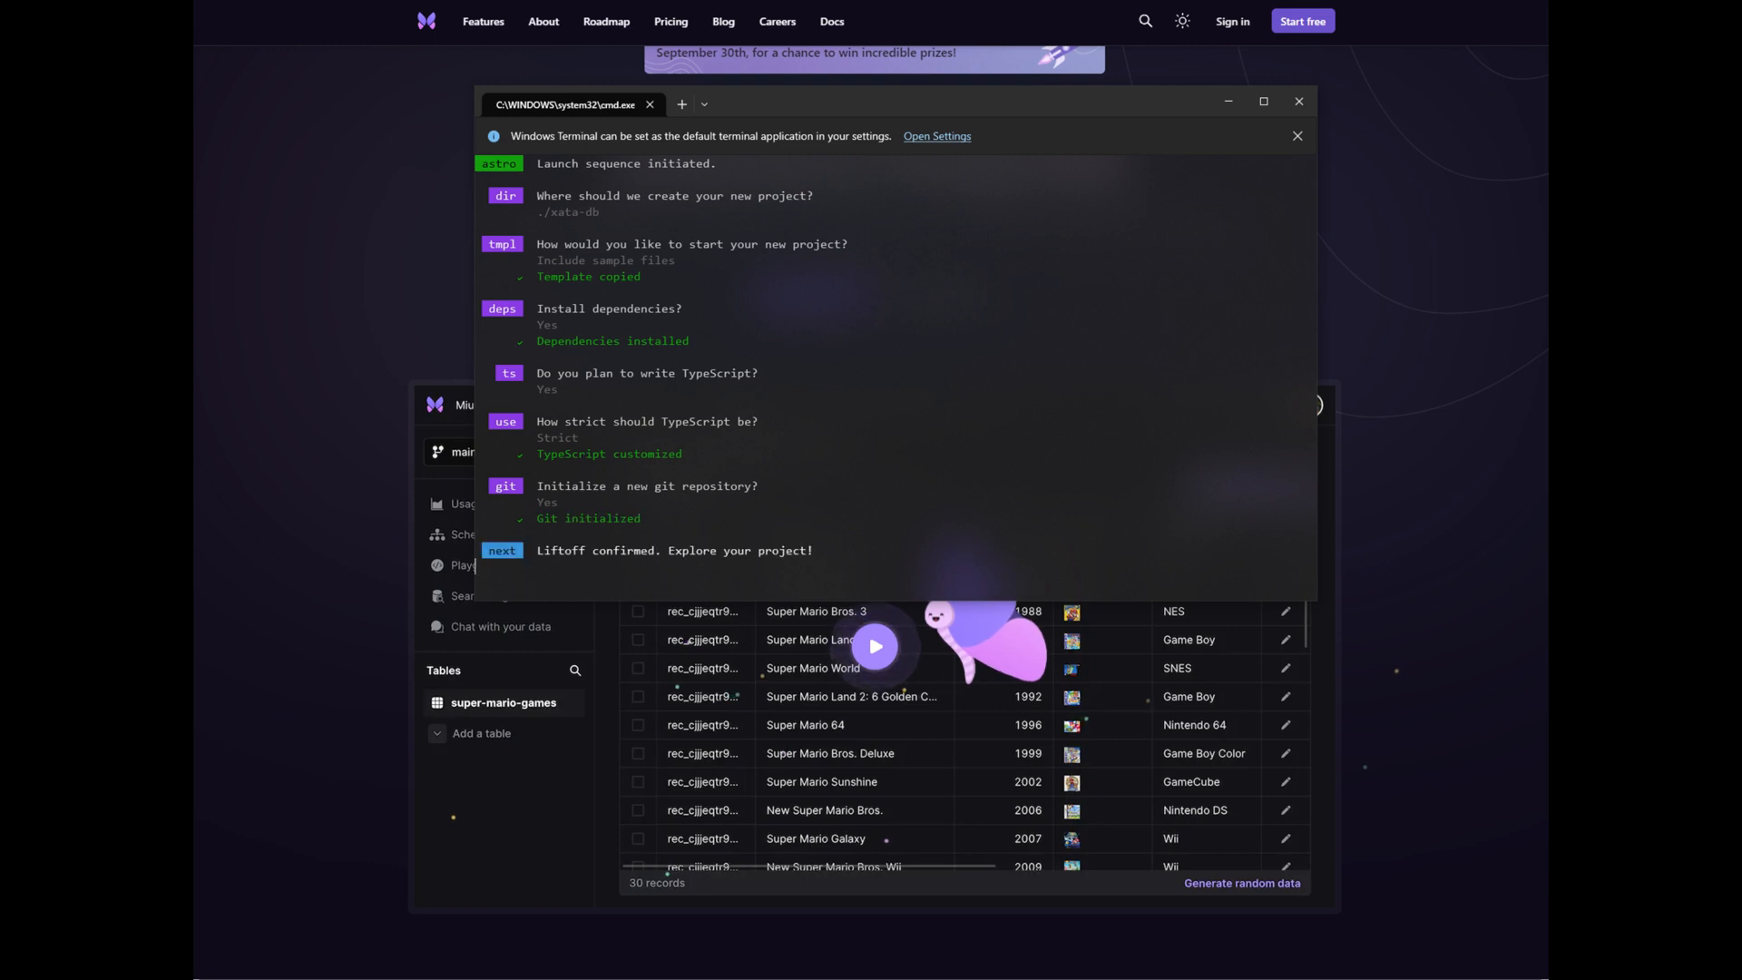
{"action": "type", "text": "cd c"}
Step: Move into the xata-db folder and start the Astro dev server with npm run dev
{"action": "key", "text": "BackSpace"}
{"action": "type", "text": "xata-db/"}
{"action": "key", "text": "Return"}
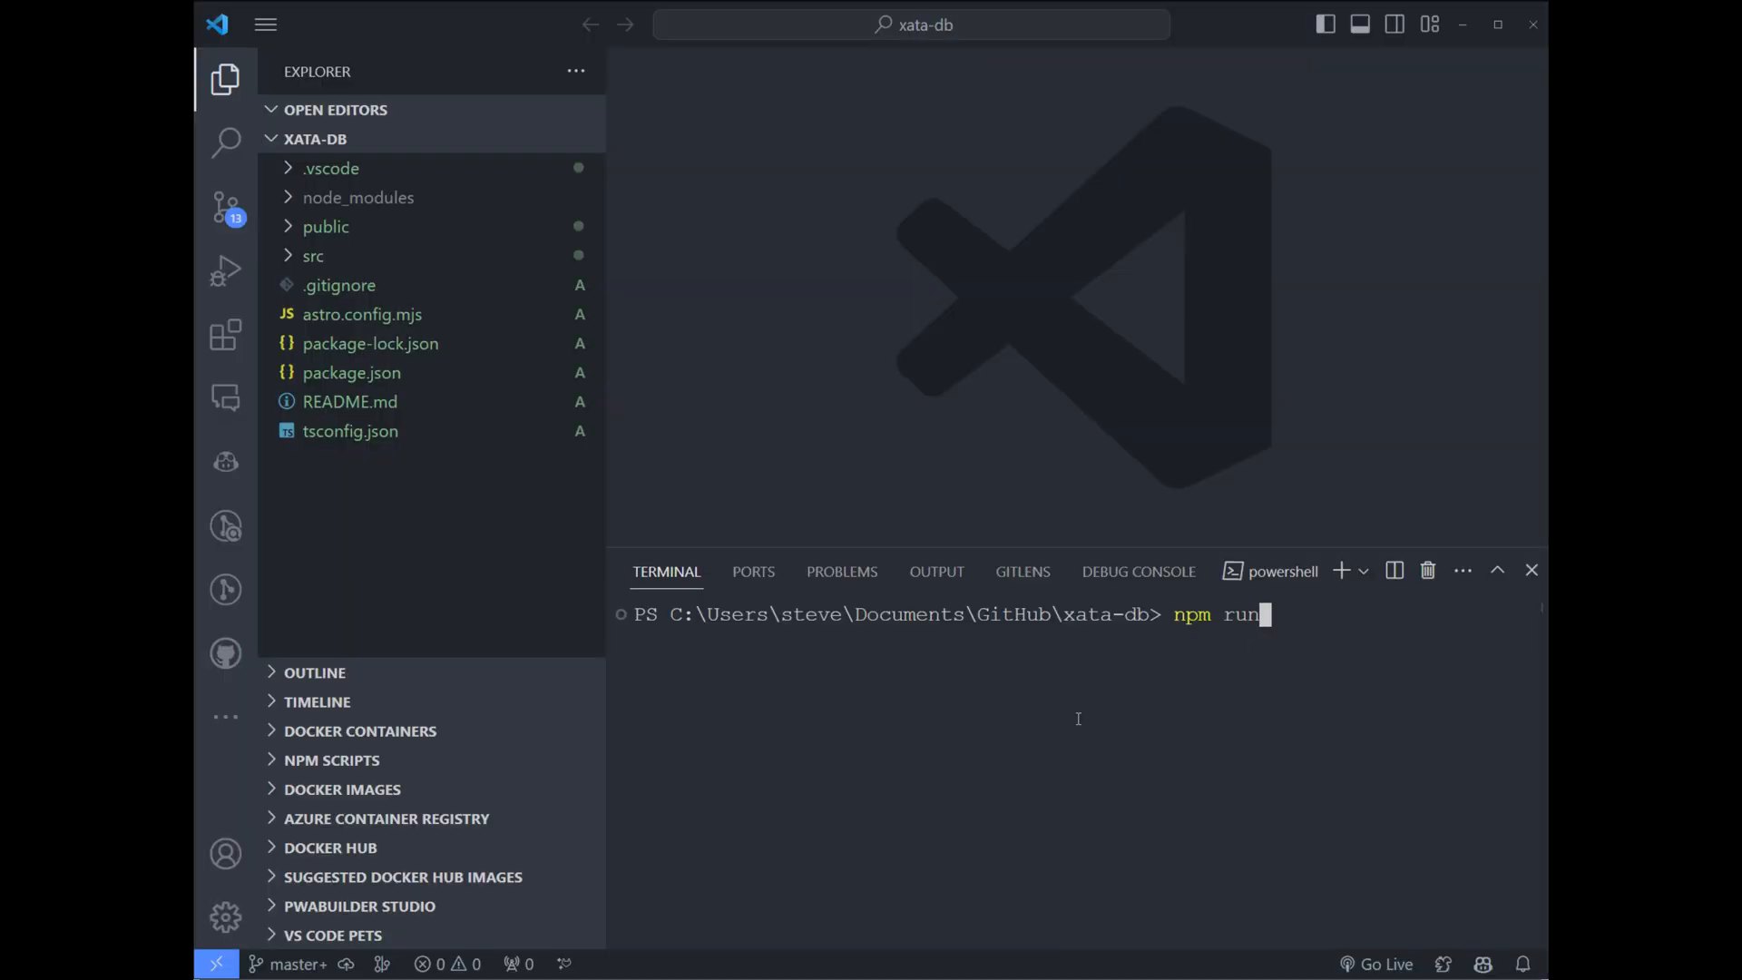
{"action": "type", "text": "dev"}
{"action": "key", "text": "Return"}
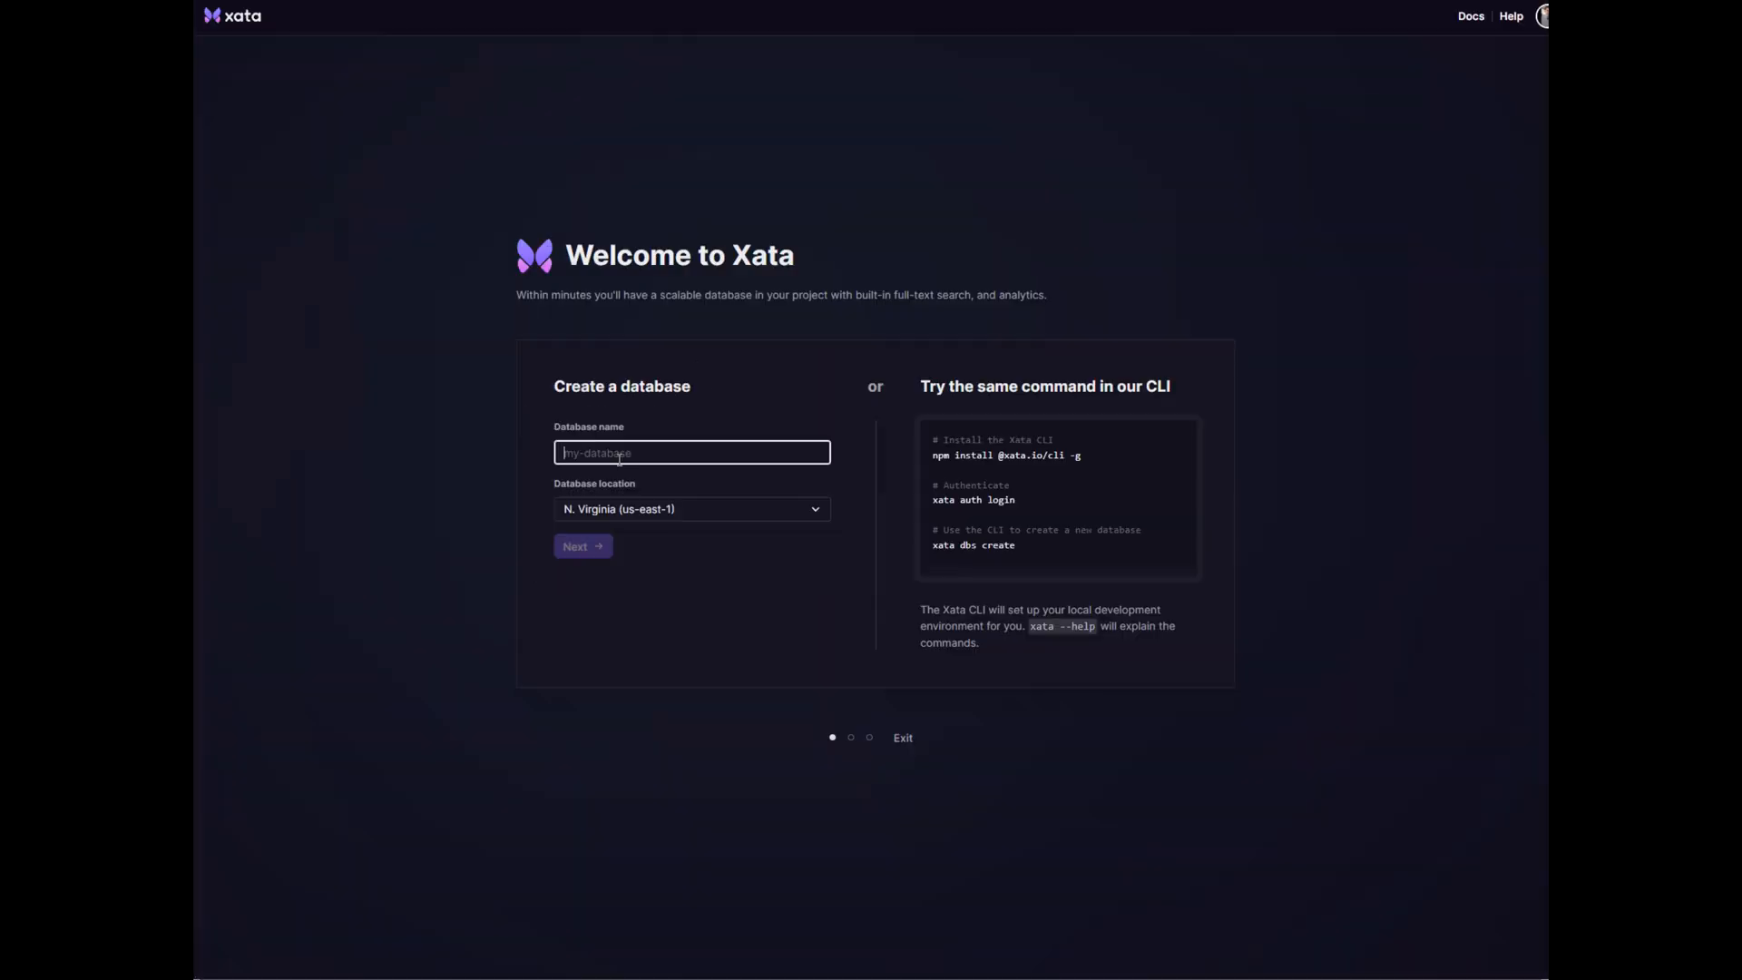
{"action": "type", "text": "calendar"}
Step: Confirm the database name, create the testTable table, then switch over to the terminal
{"action": "key", "text": "Return"}
{"action": "type", "text": "test-"}
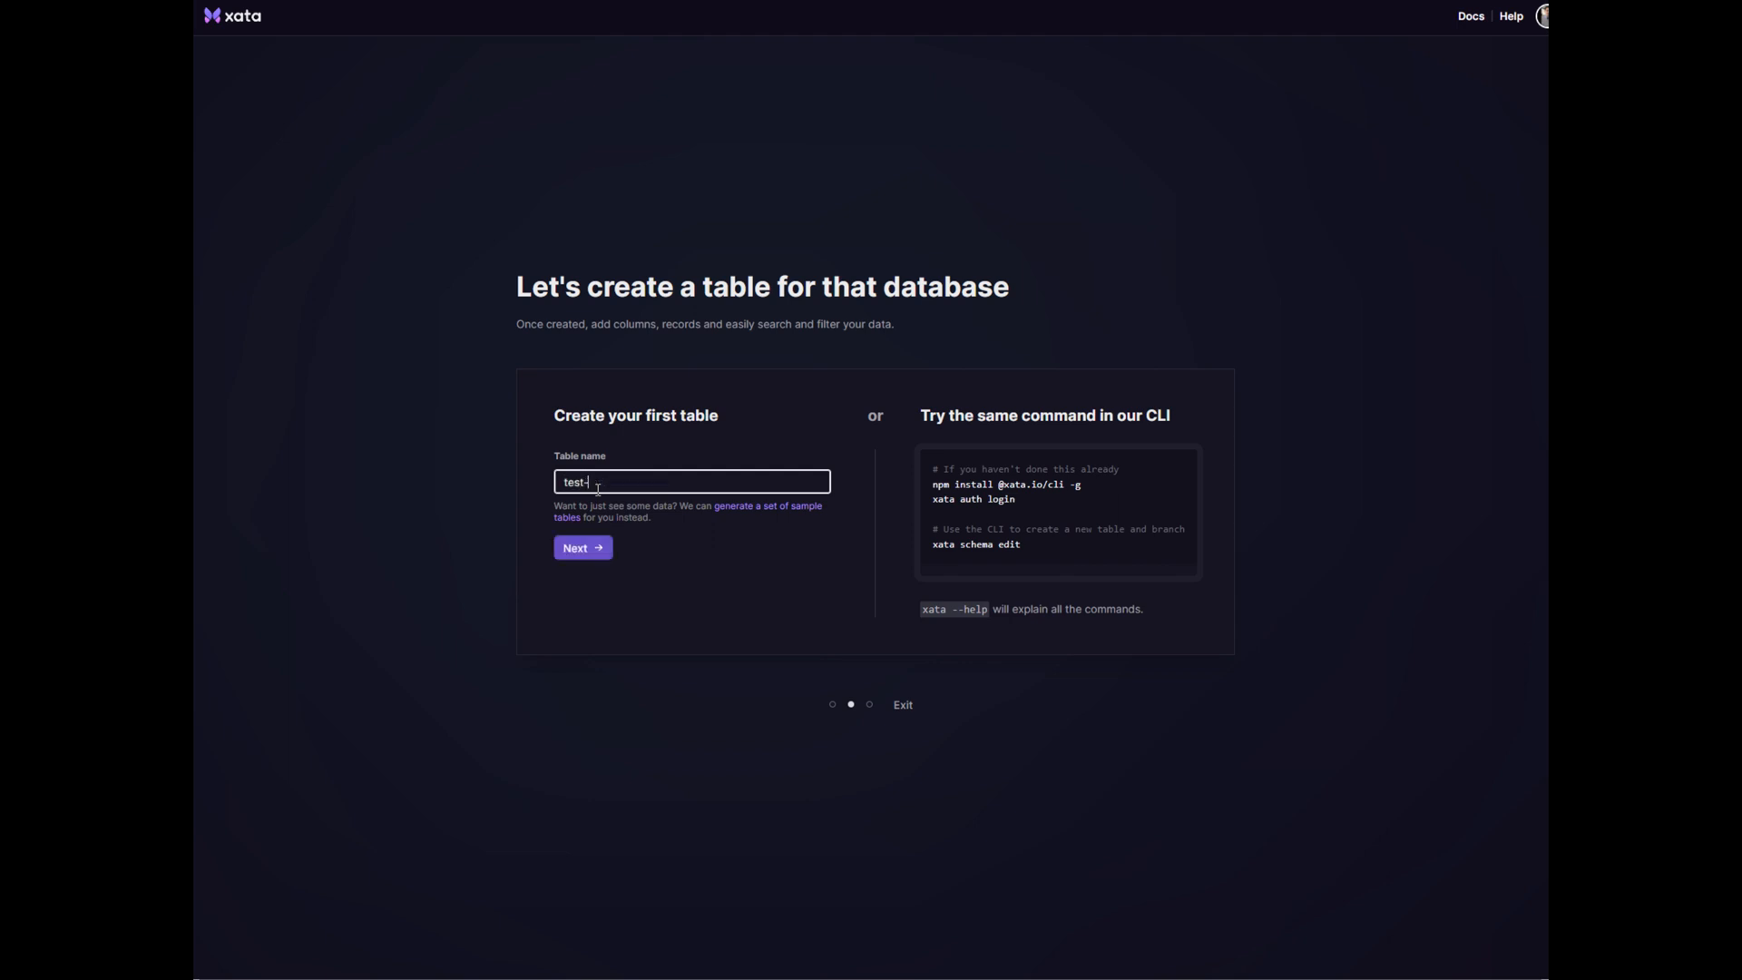
{"action": "type", "text": "able"}
{"action": "left_click", "coordinate": [583, 548]}
{"action": "mouse_move", "coordinate": [630, 303]}
{"action": "left_mouse_down"}
{"action": "mouse_move", "coordinate": [807, 324]}
{"action": "mouse_move", "coordinate": [908, 297]}
{"action": "left_mouse_up"}
{"action": "left_click", "coordinate": [698, 301]}
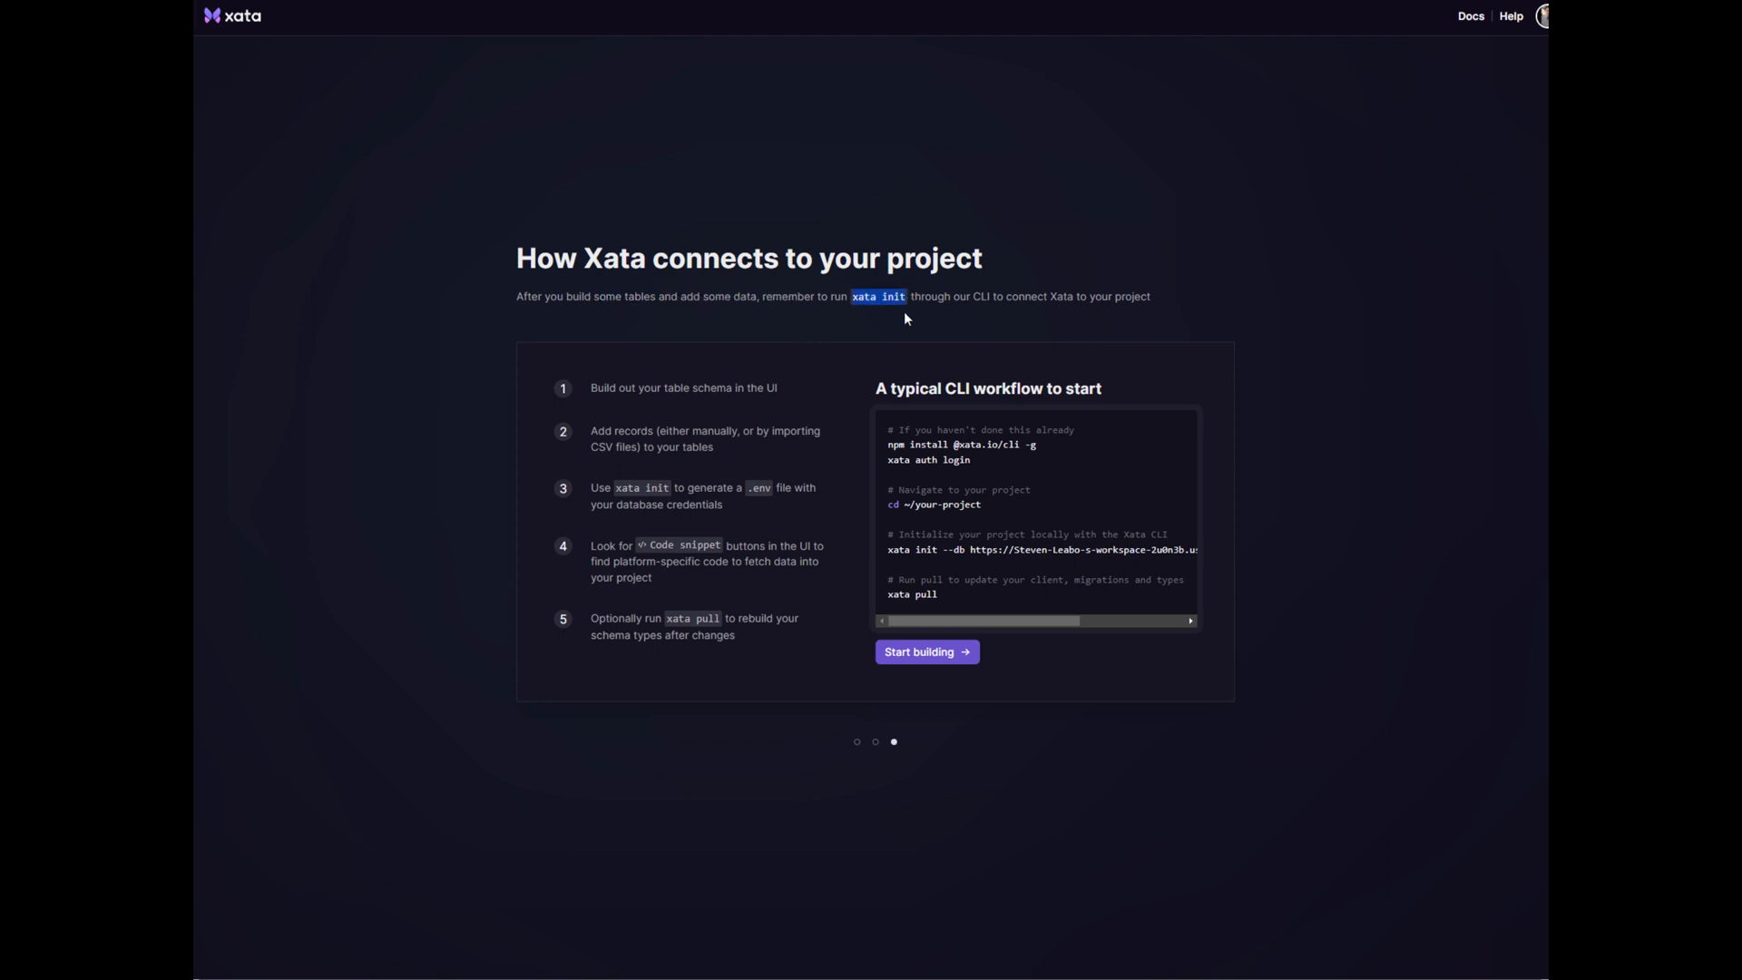
{"action": "key", "text": "alt+Tab"}
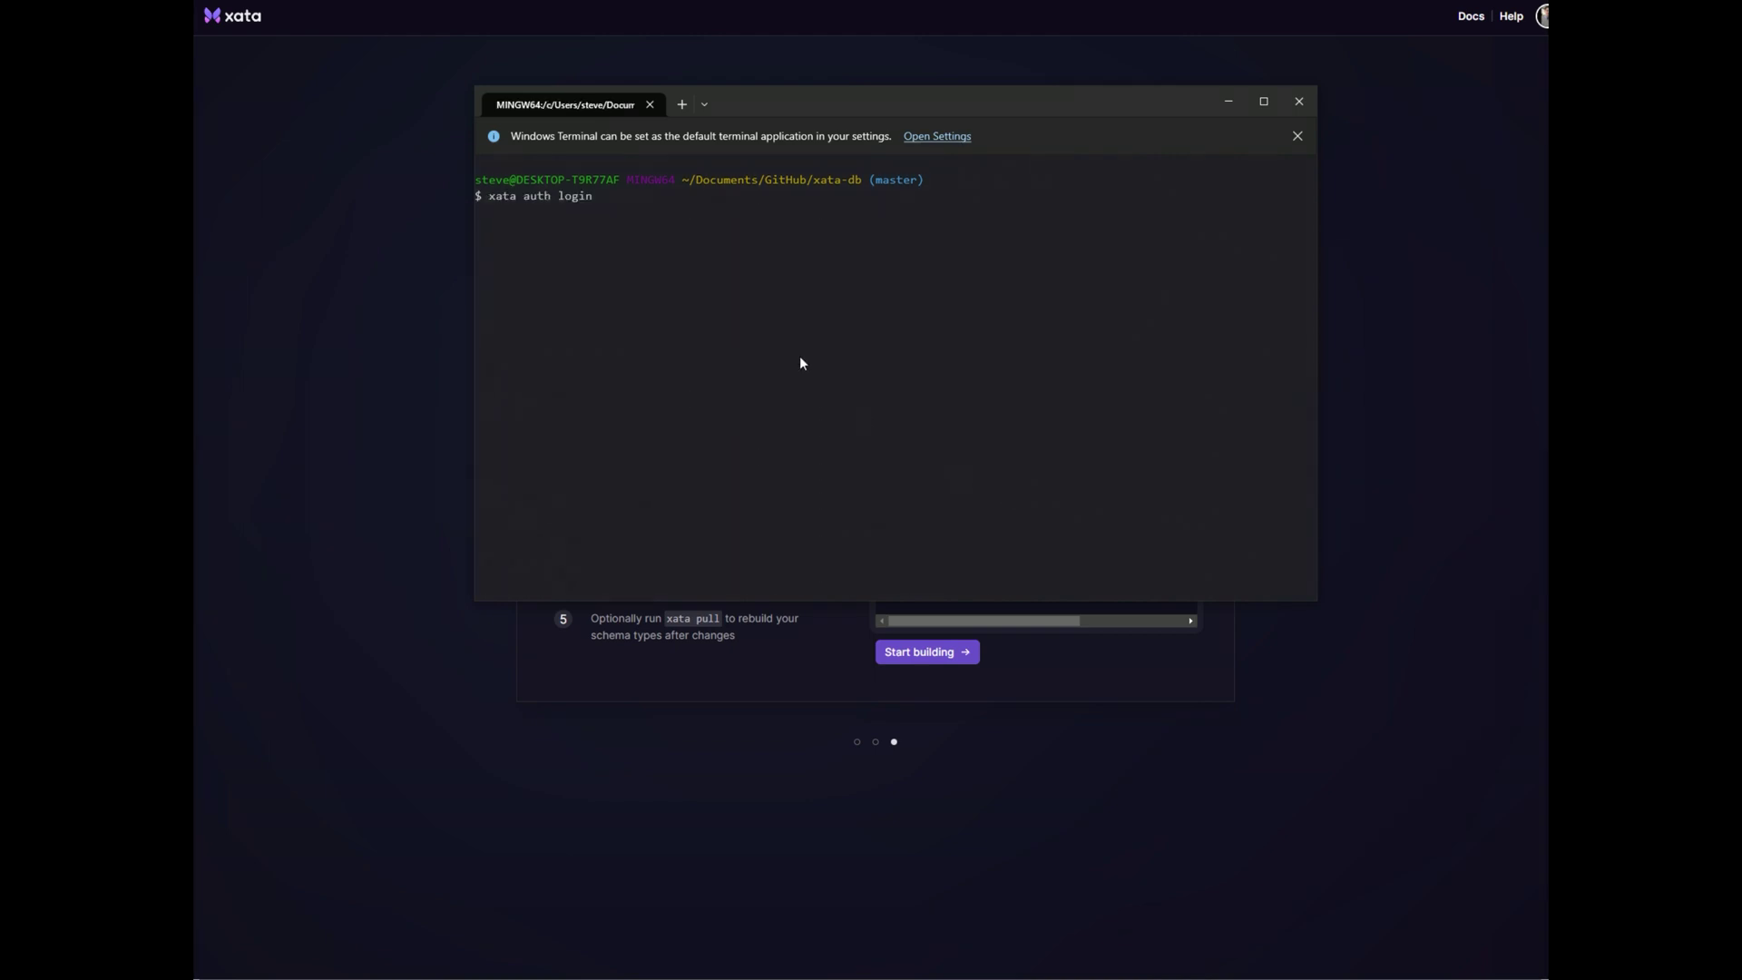
Step: Log in with xata auth login, creating a new API key in the browser
{"action": "key", "text": "Return"}
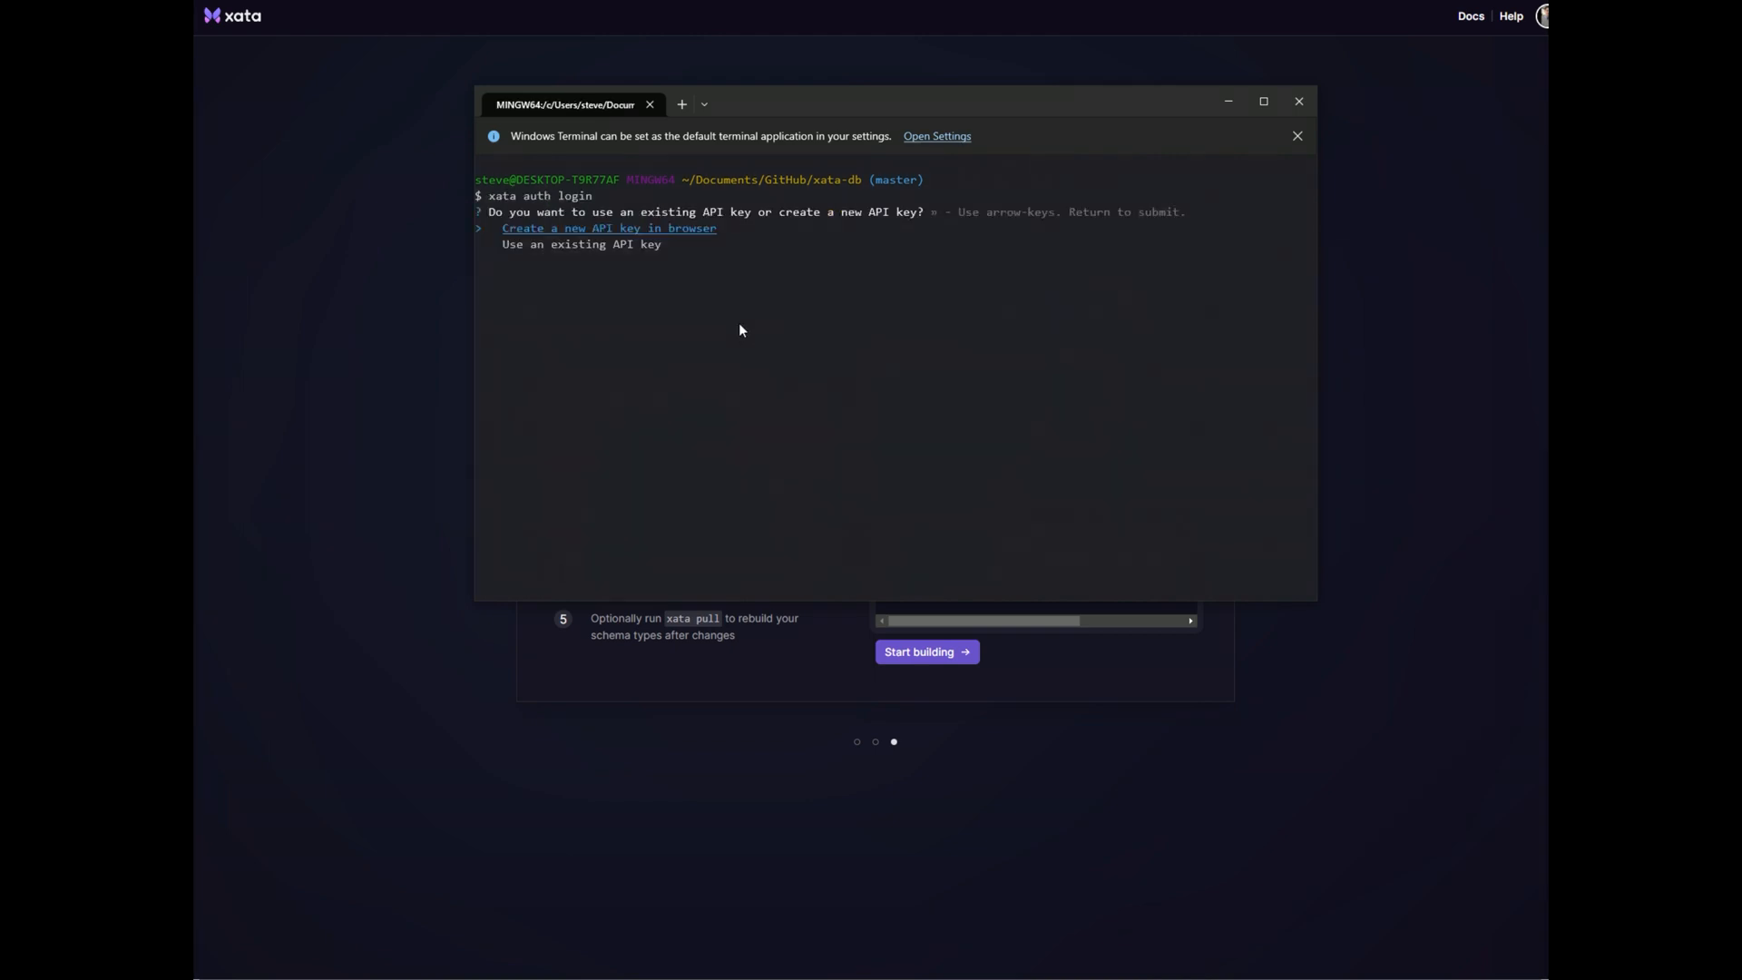
{"action": "key", "text": "Return"}
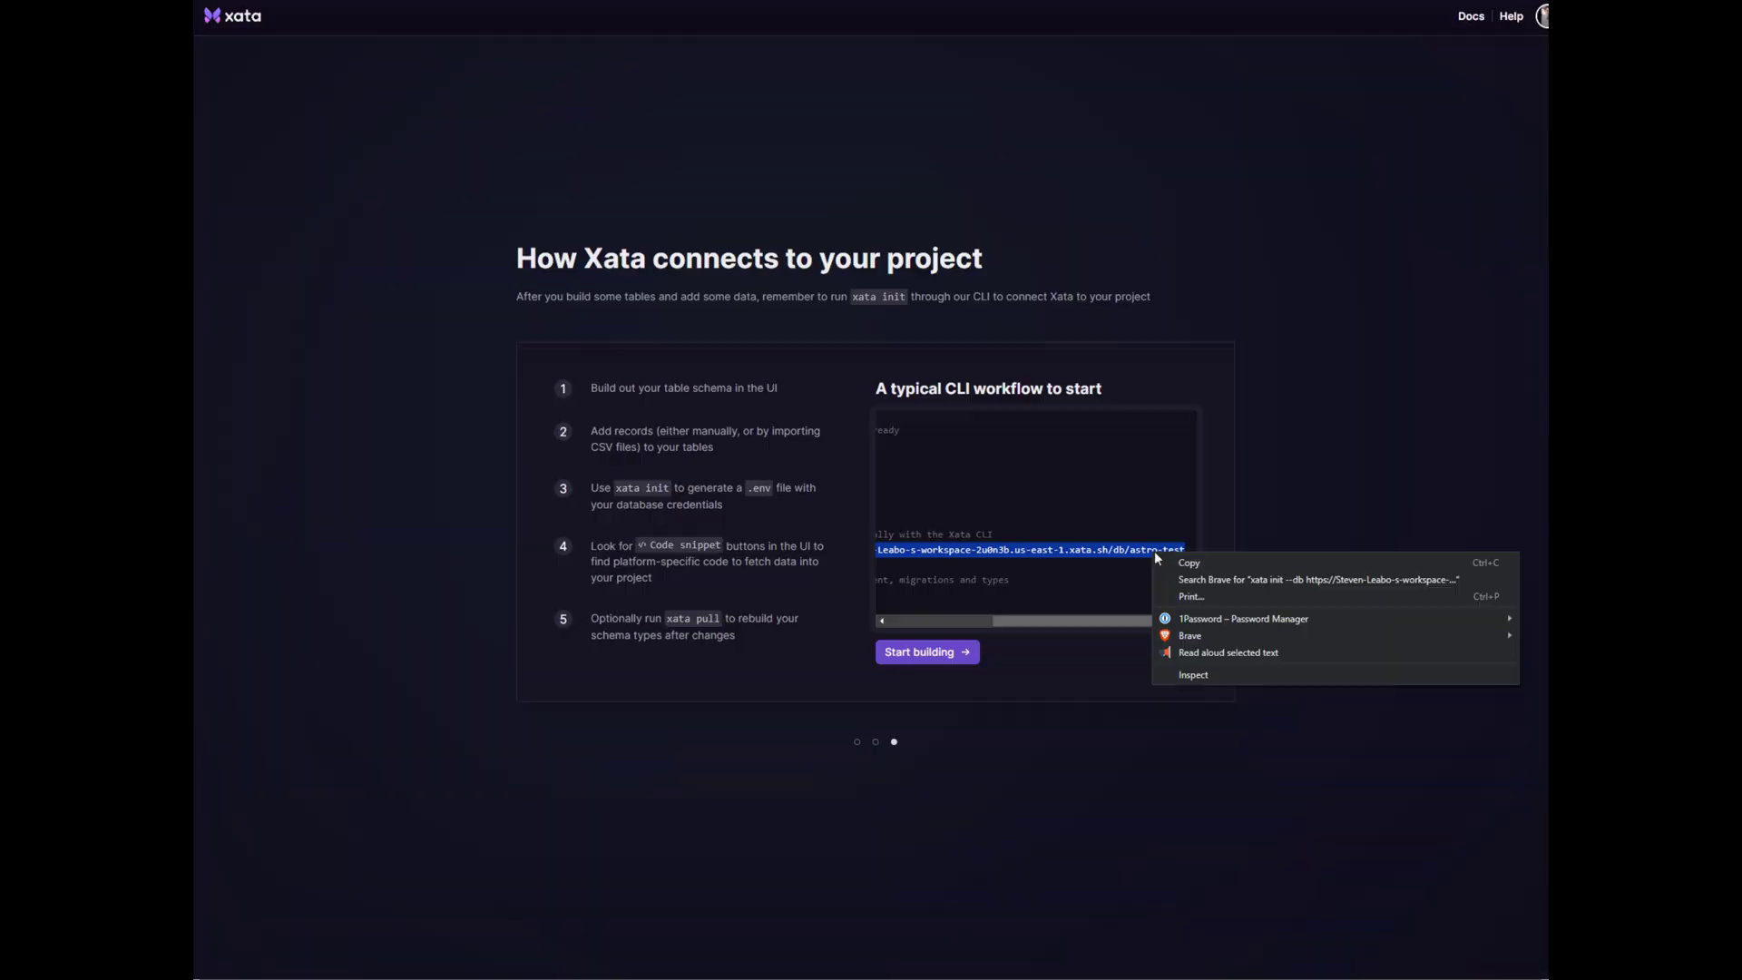
{"action": "left_click", "coordinate": [1169, 557]}
{"action": "left_click_drag", "start_coordinate": [1055, 622], "coordinate": [939, 621]}
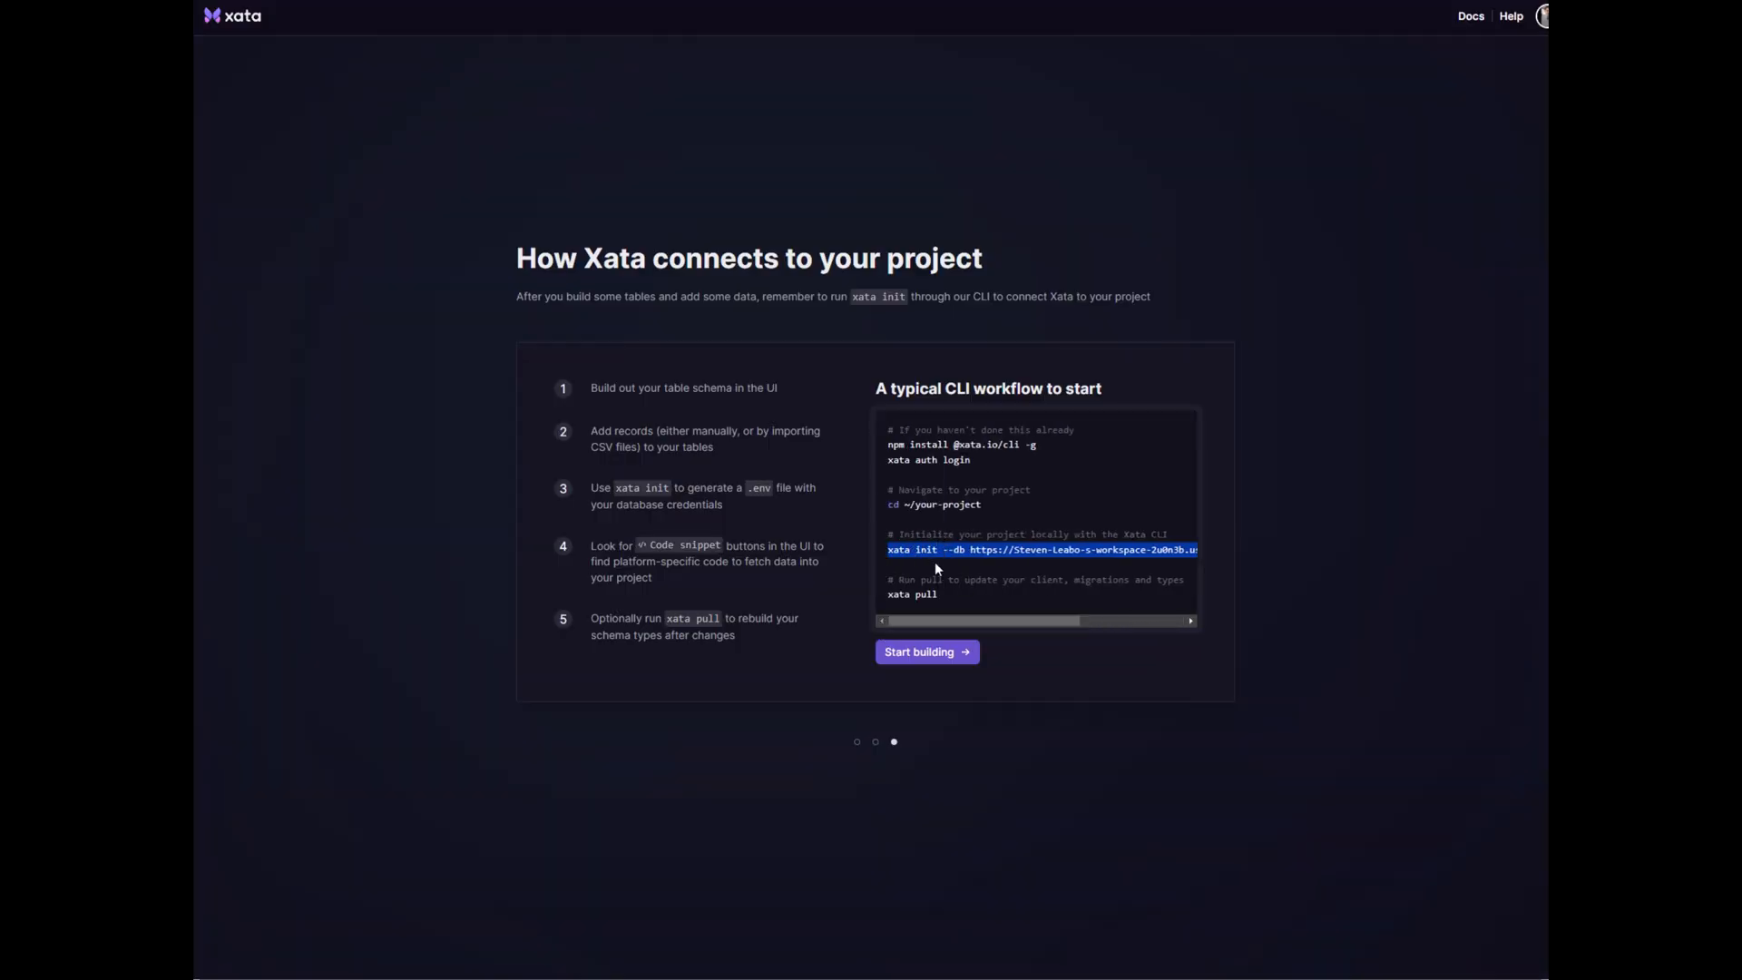
{"action": "left_click", "coordinate": [422, 655]}
{"action": "key", "text": "alt+Tab"}
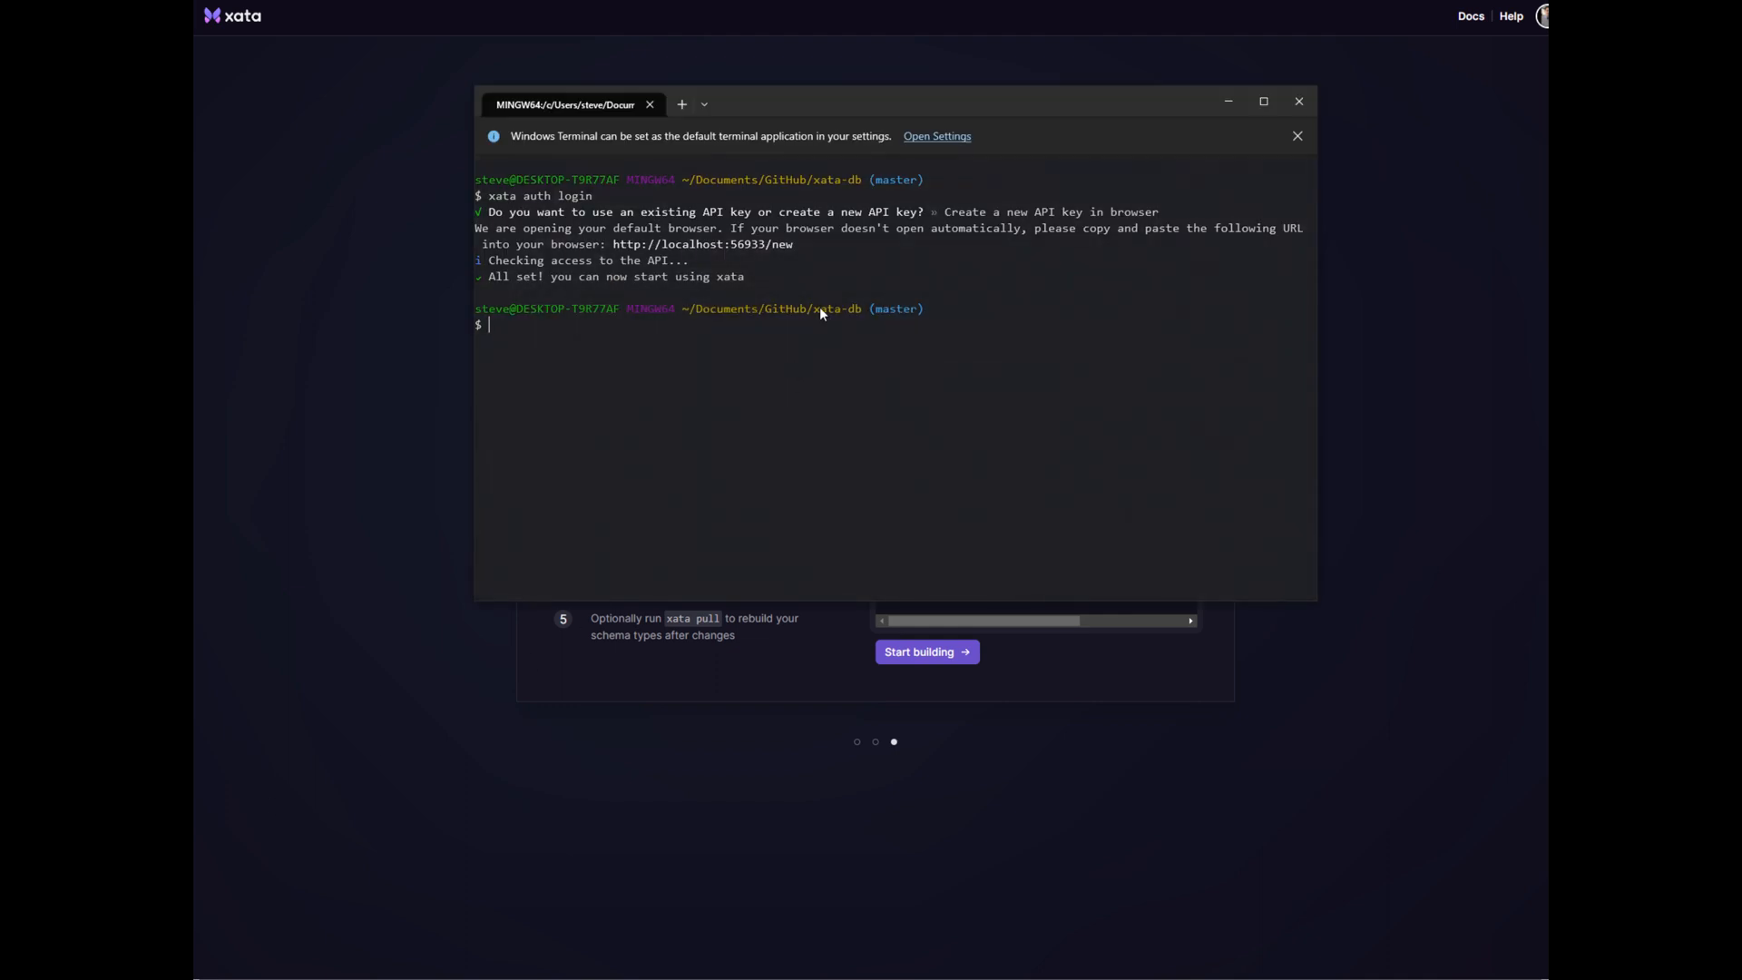
Step: Run xata init against the astro-test database and finish onboarding to reach the testTable view
{"action": "type", "text": "xata init --db https://Steven-Leabo-s-workspace-2u0n3b.us-east-1.xata.sh/db/astro-test"}
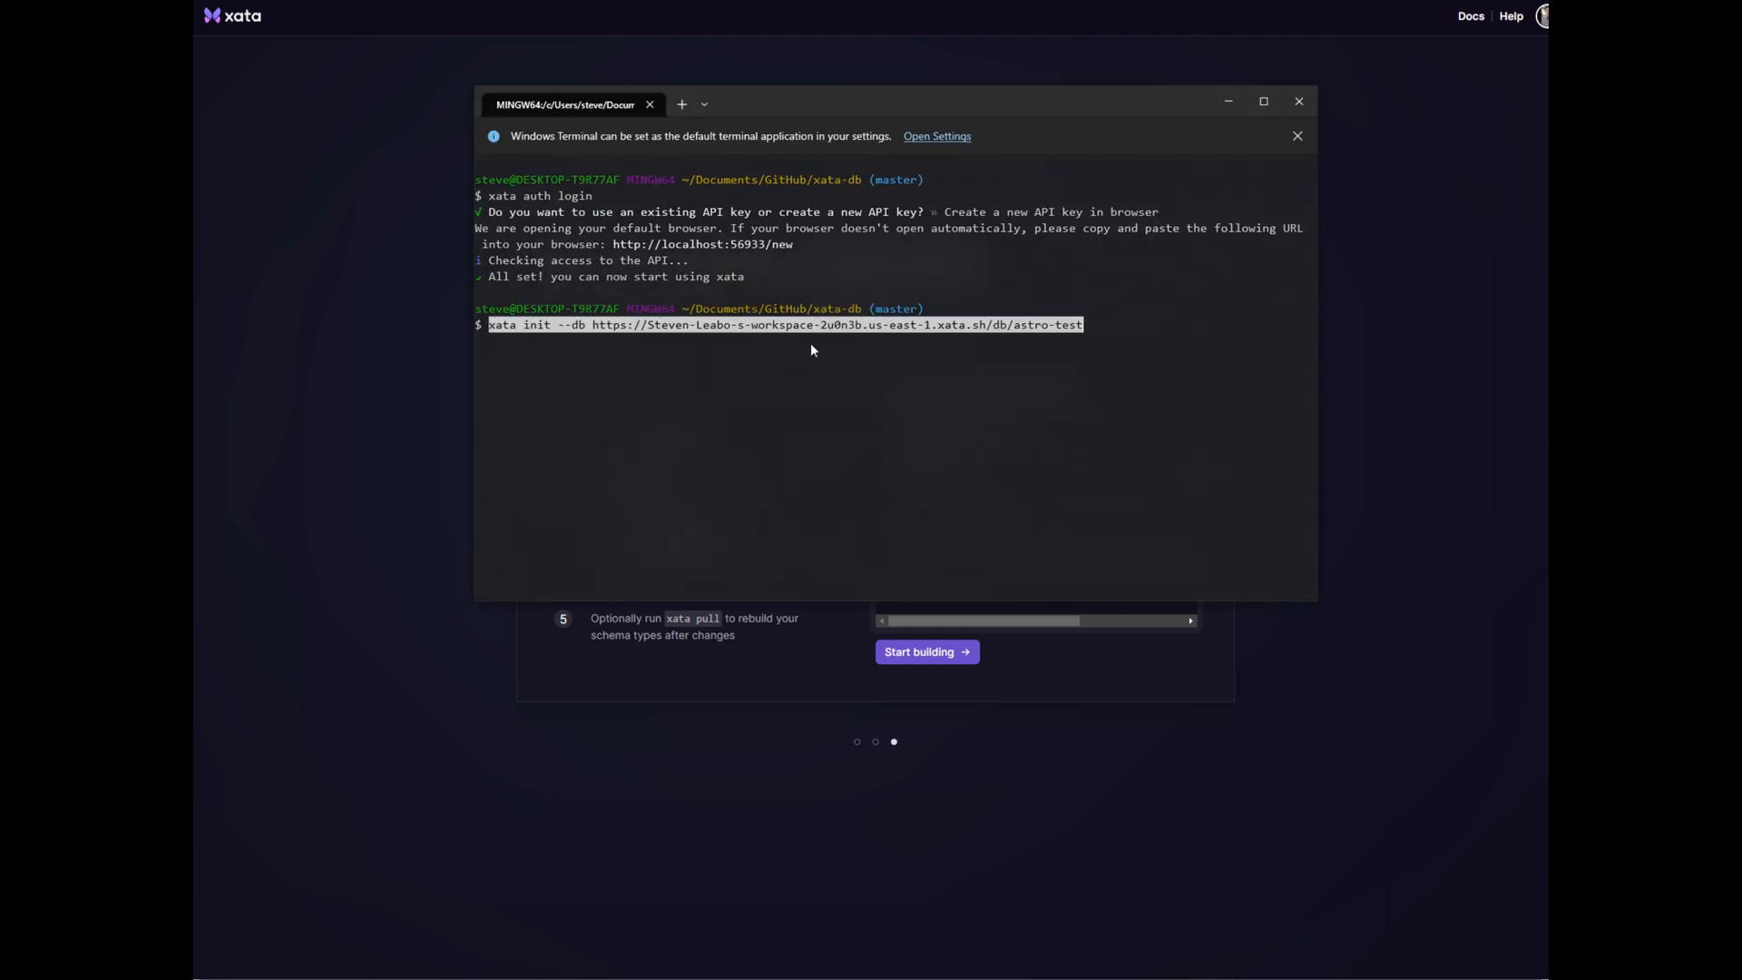
{"action": "key", "text": "Return"}
{"action": "key", "text": "Return"}
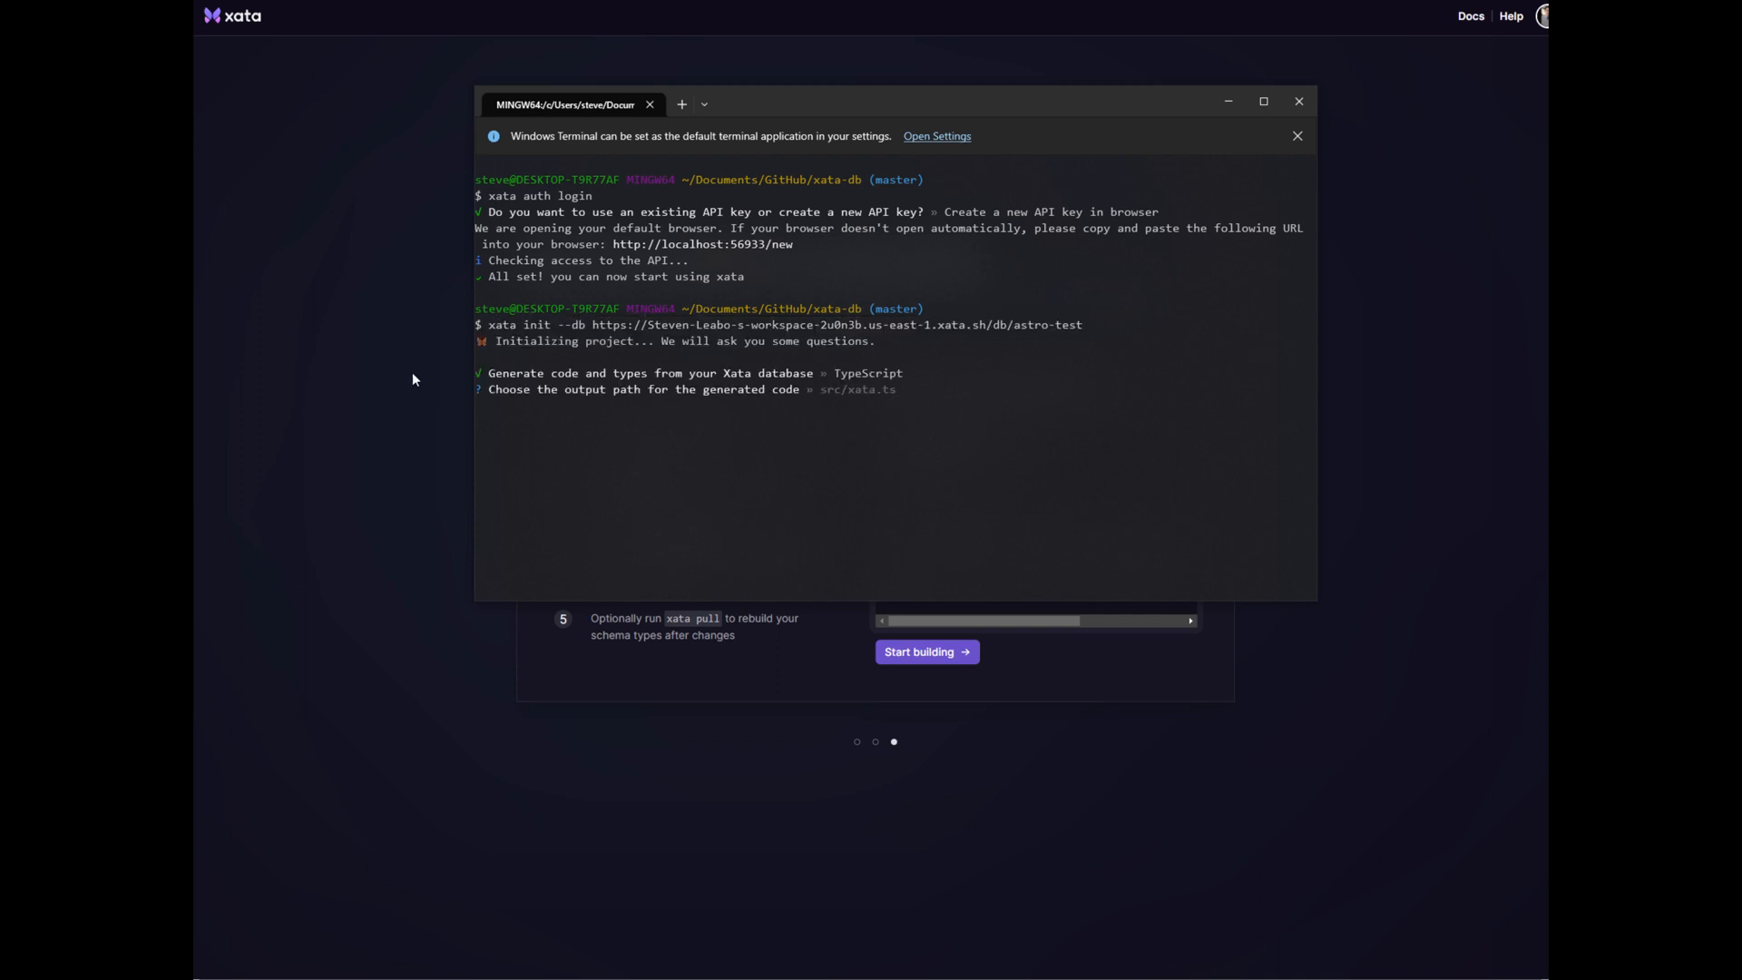
{"action": "left_click", "coordinate": [438, 378]}
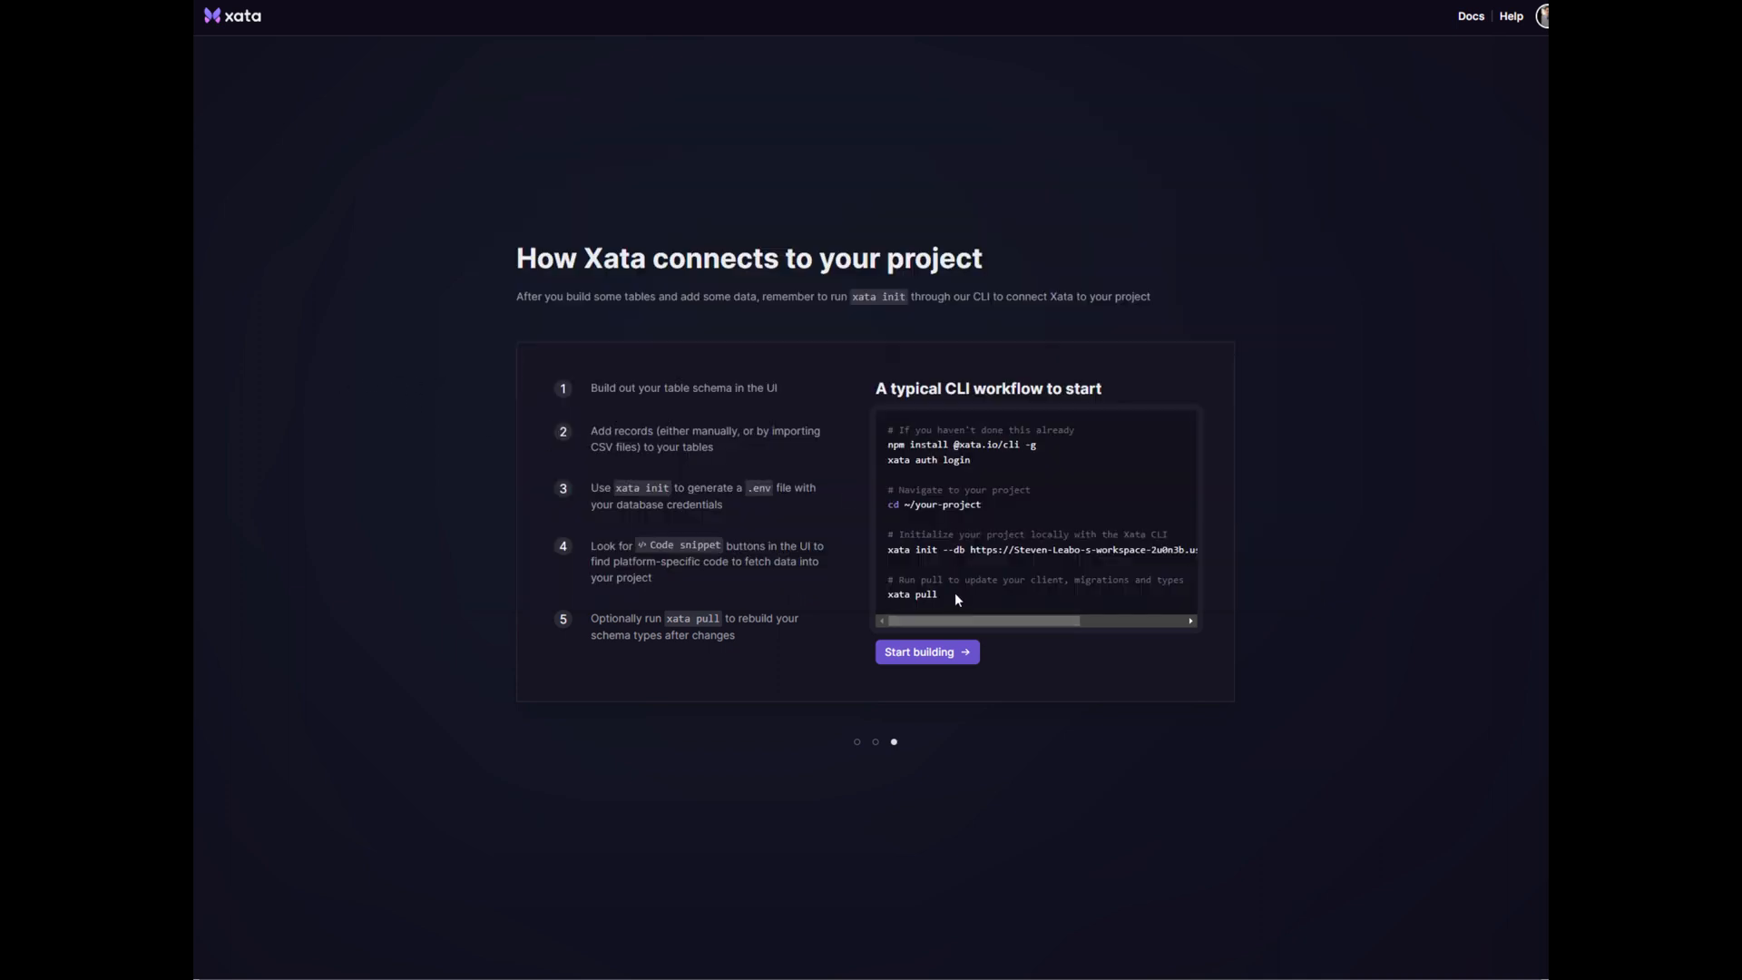
{"action": "left_click", "coordinate": [888, 664]}
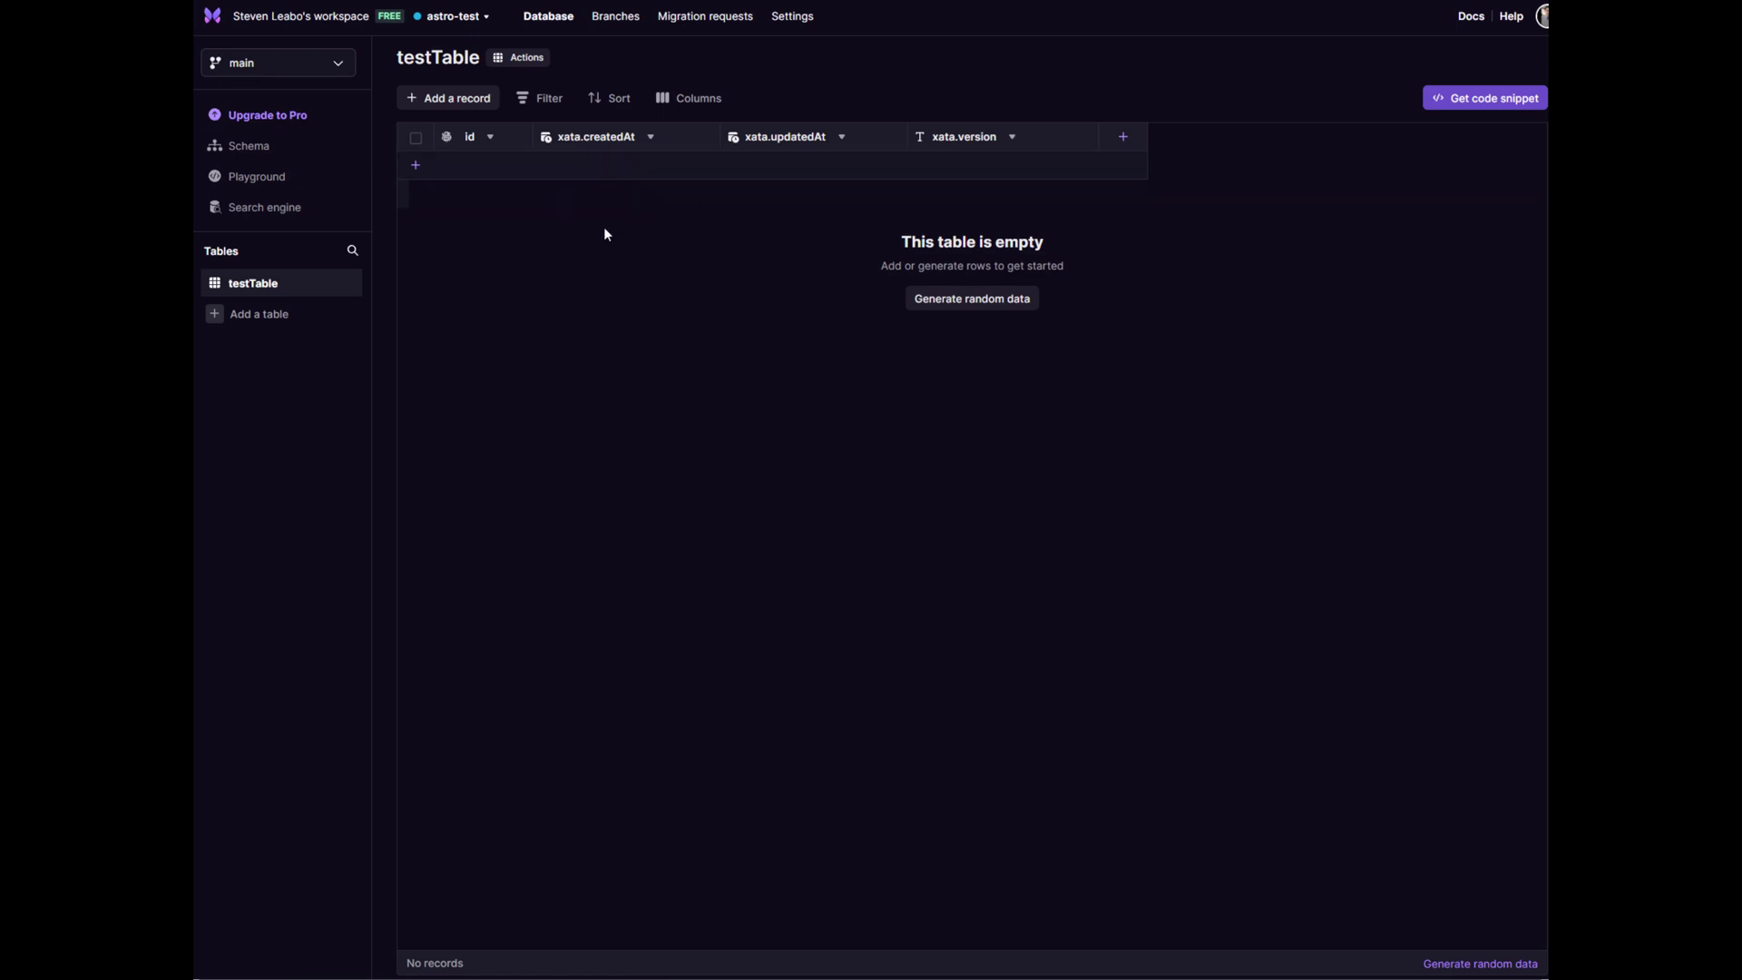
Step: Generate 25 random rows in testTable and start a TypeScript playground query listing them
{"action": "left_click", "coordinate": [971, 298]}
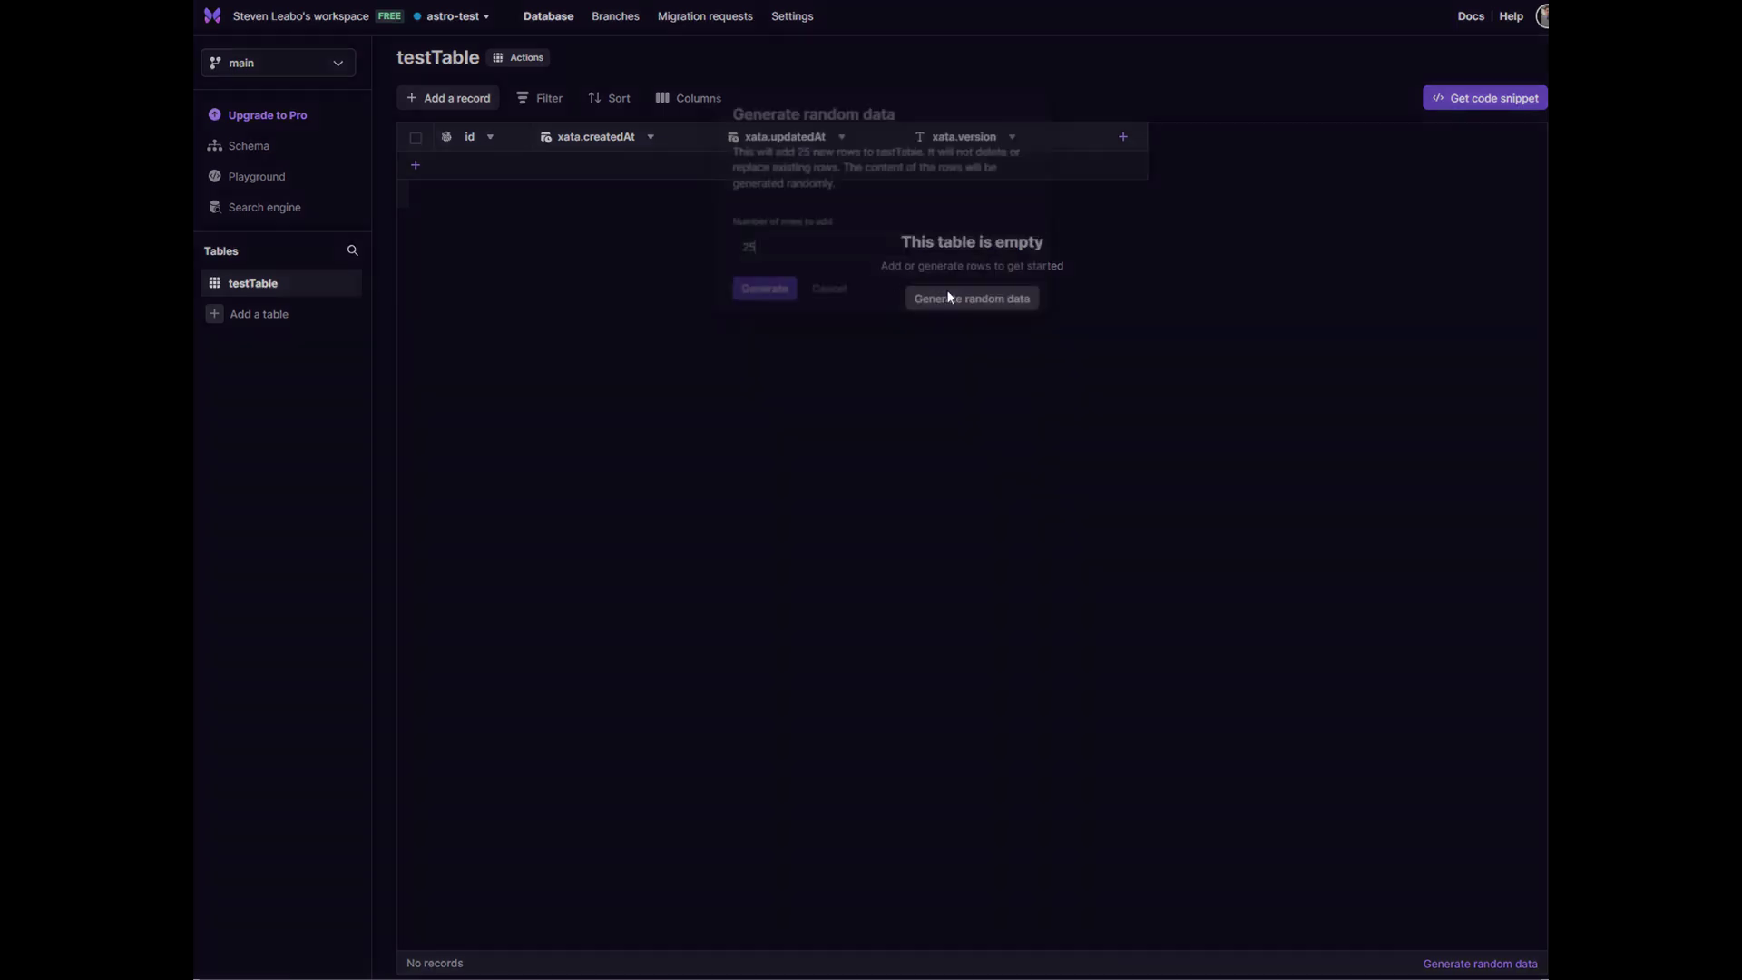
{"action": "left_click", "coordinate": [761, 292]}
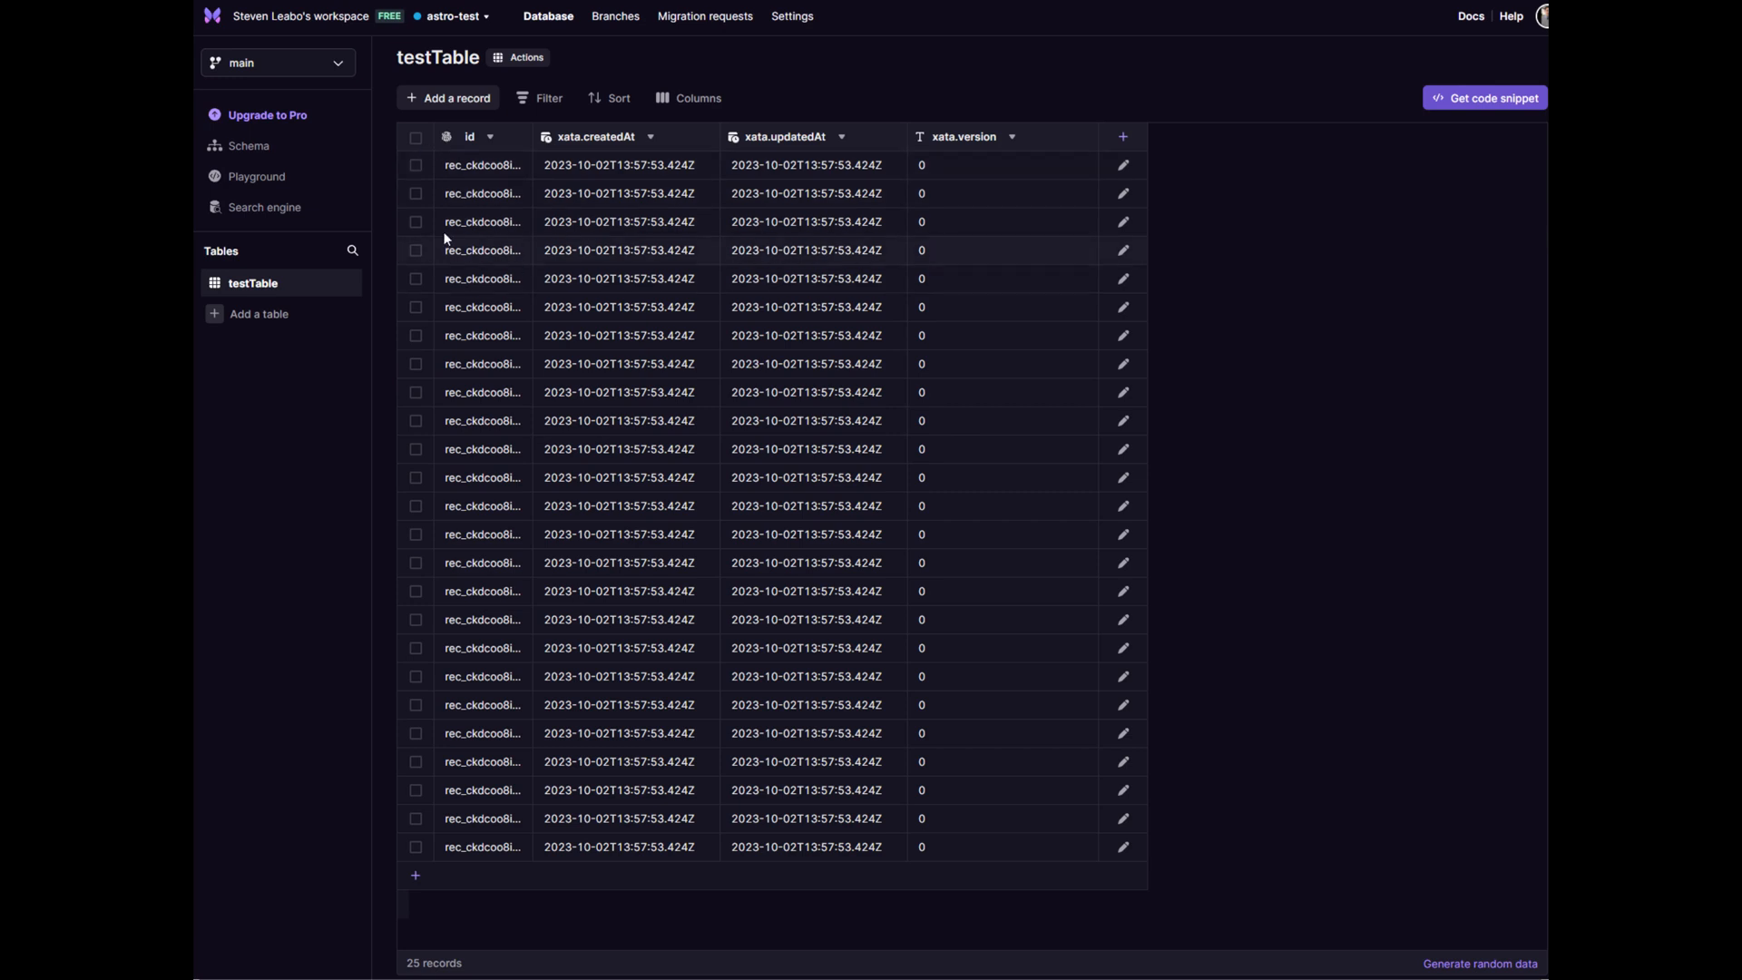
{"action": "left_click", "coordinate": [258, 176]}
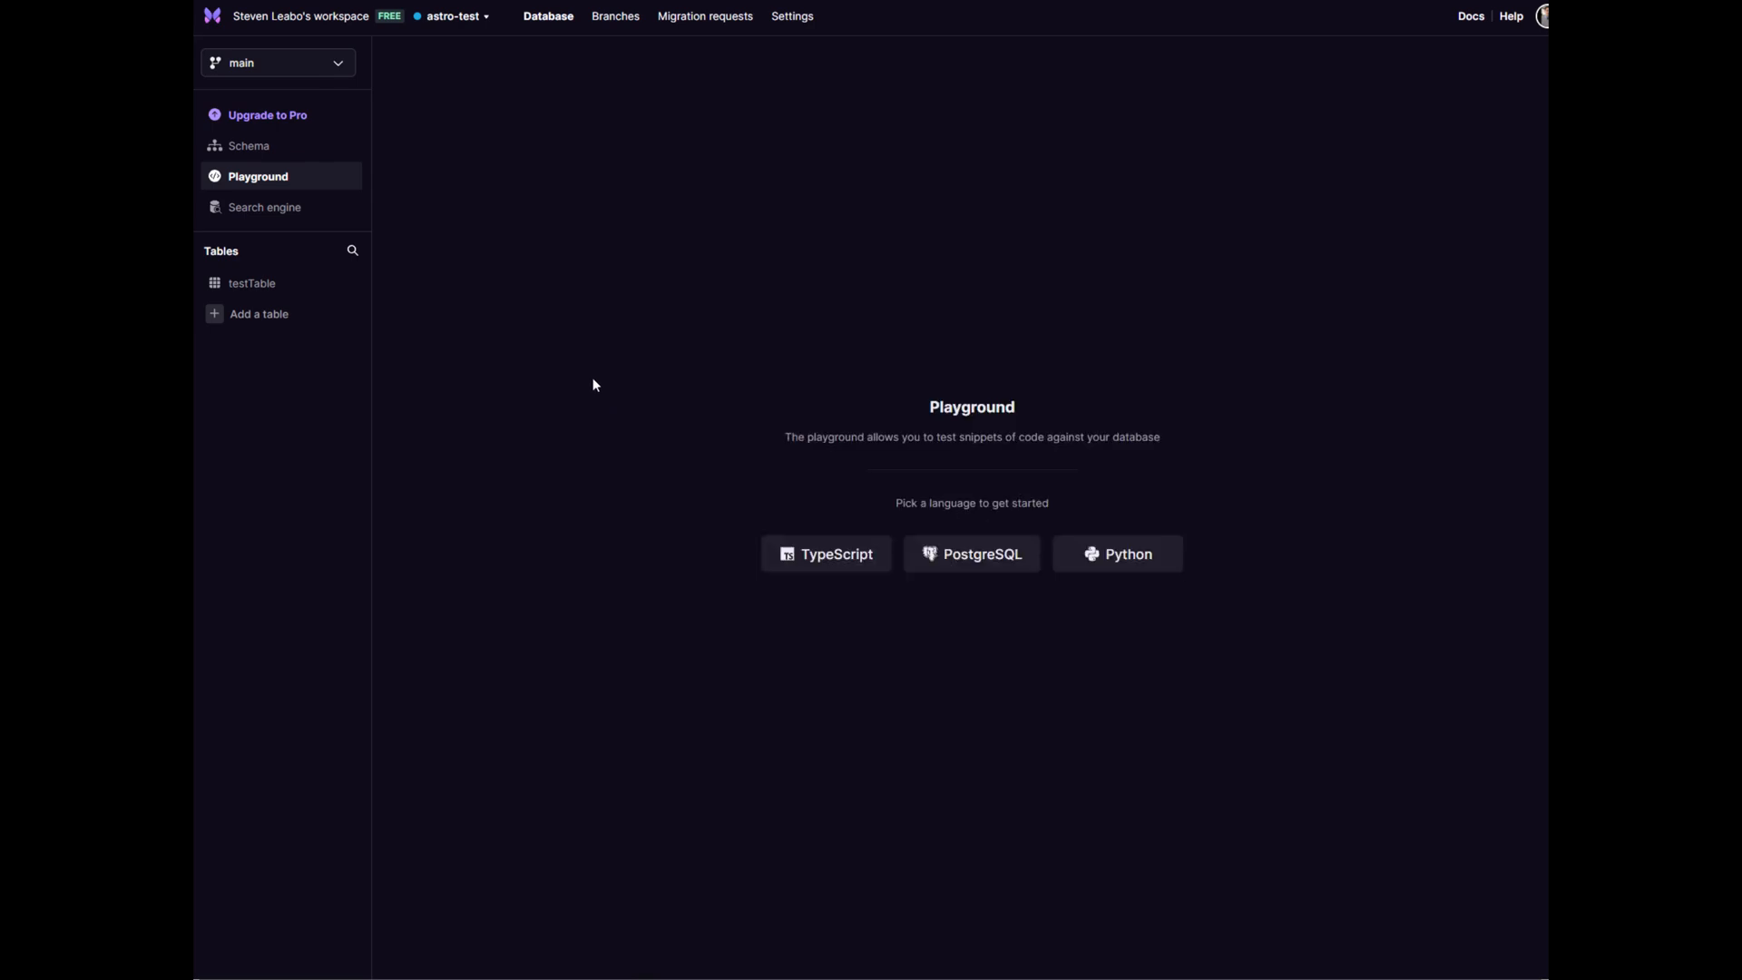
{"action": "left_click", "coordinate": [826, 560]}
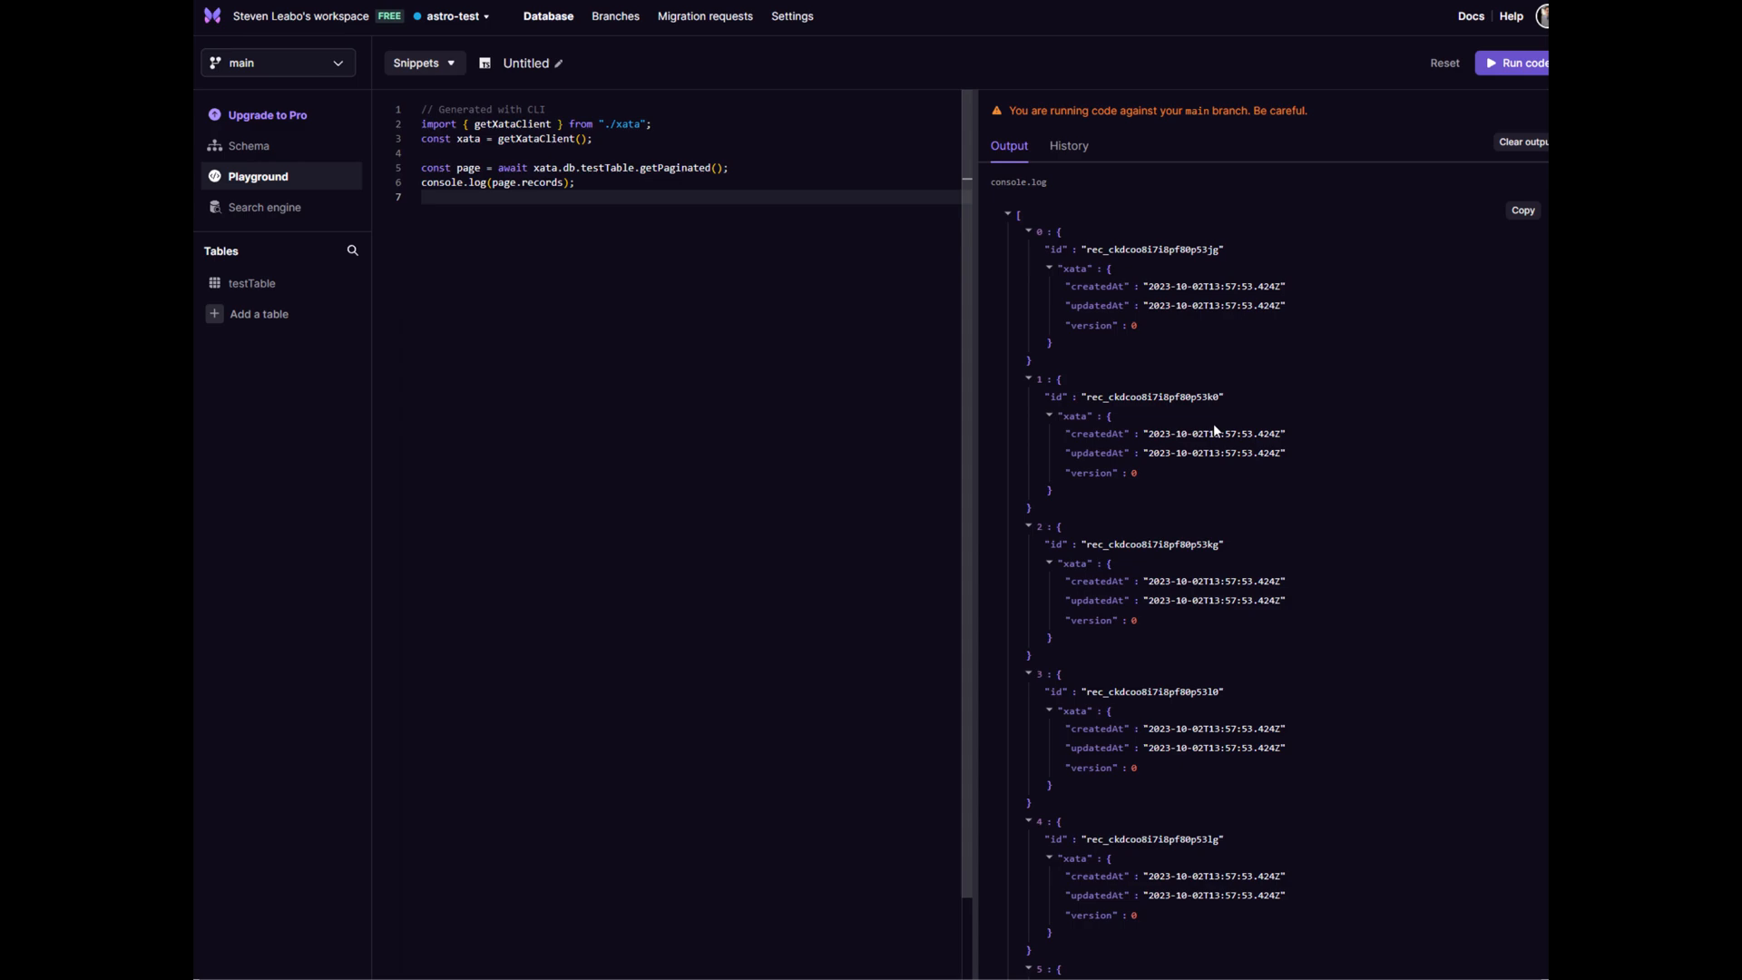
{"action": "scroll", "coordinate": [1213, 423], "scroll_direction": "down", "scroll_amount": 5}
{"action": "scroll", "coordinate": [1214, 422], "scroll_direction": "down", "scroll_amount": 5}
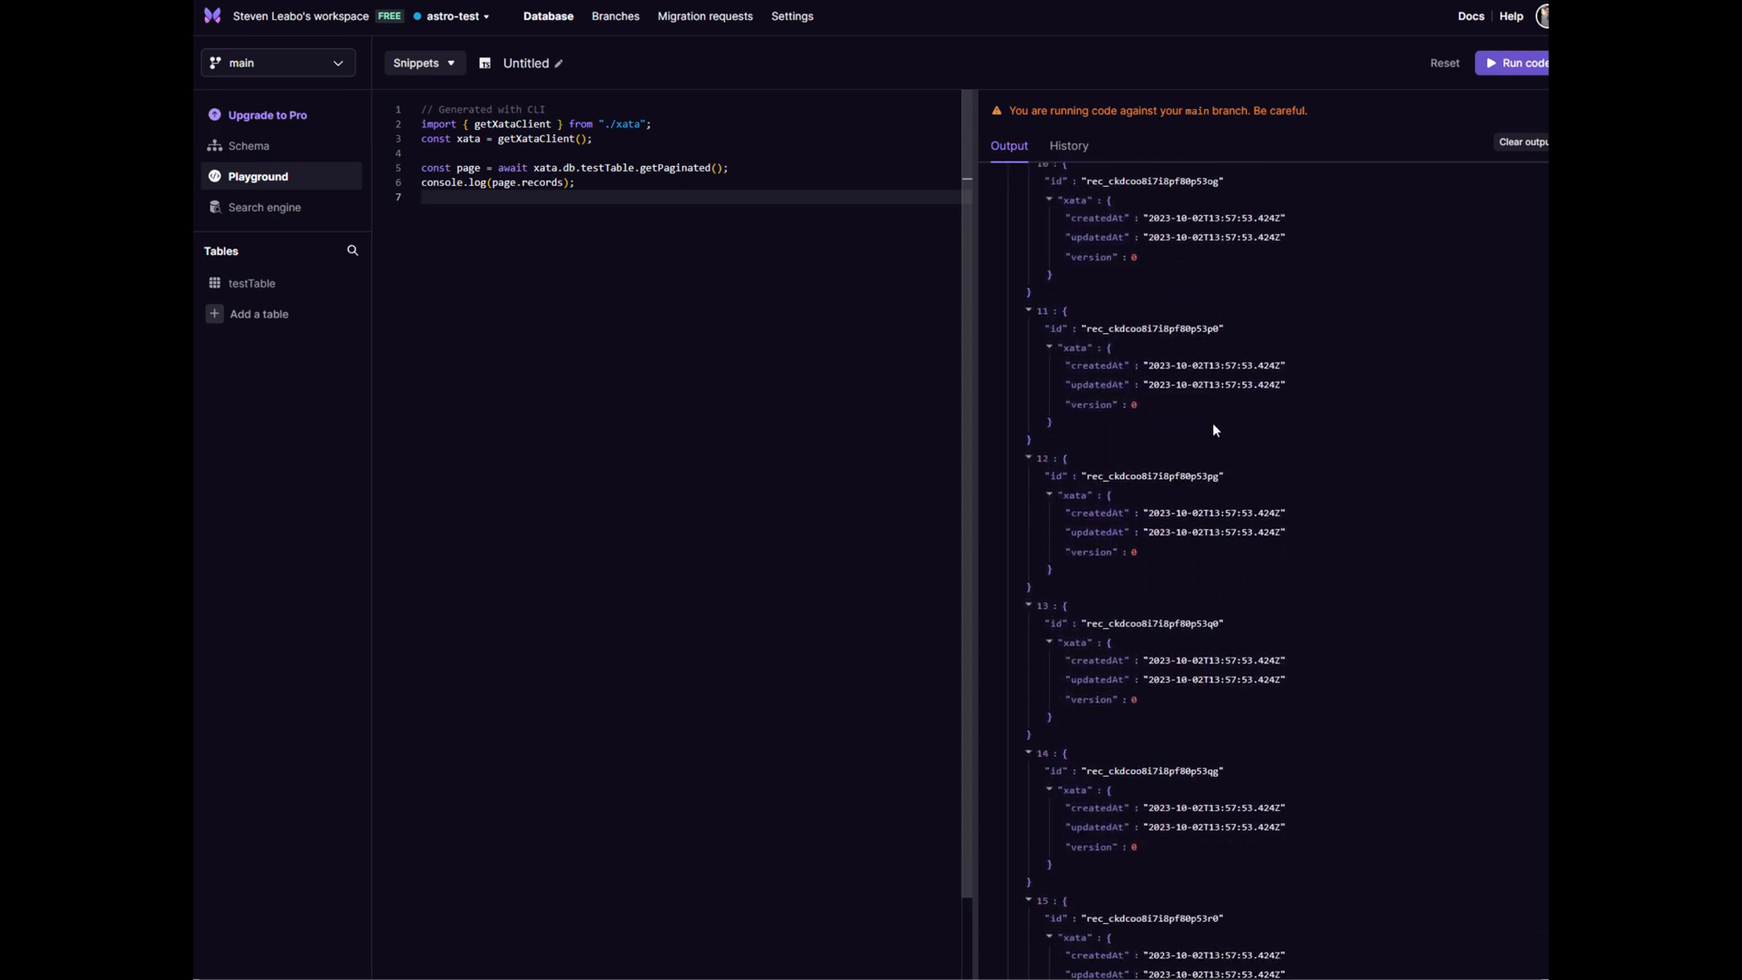
{"action": "scroll", "coordinate": [1213, 423], "scroll_direction": "down", "scroll_amount": 3}
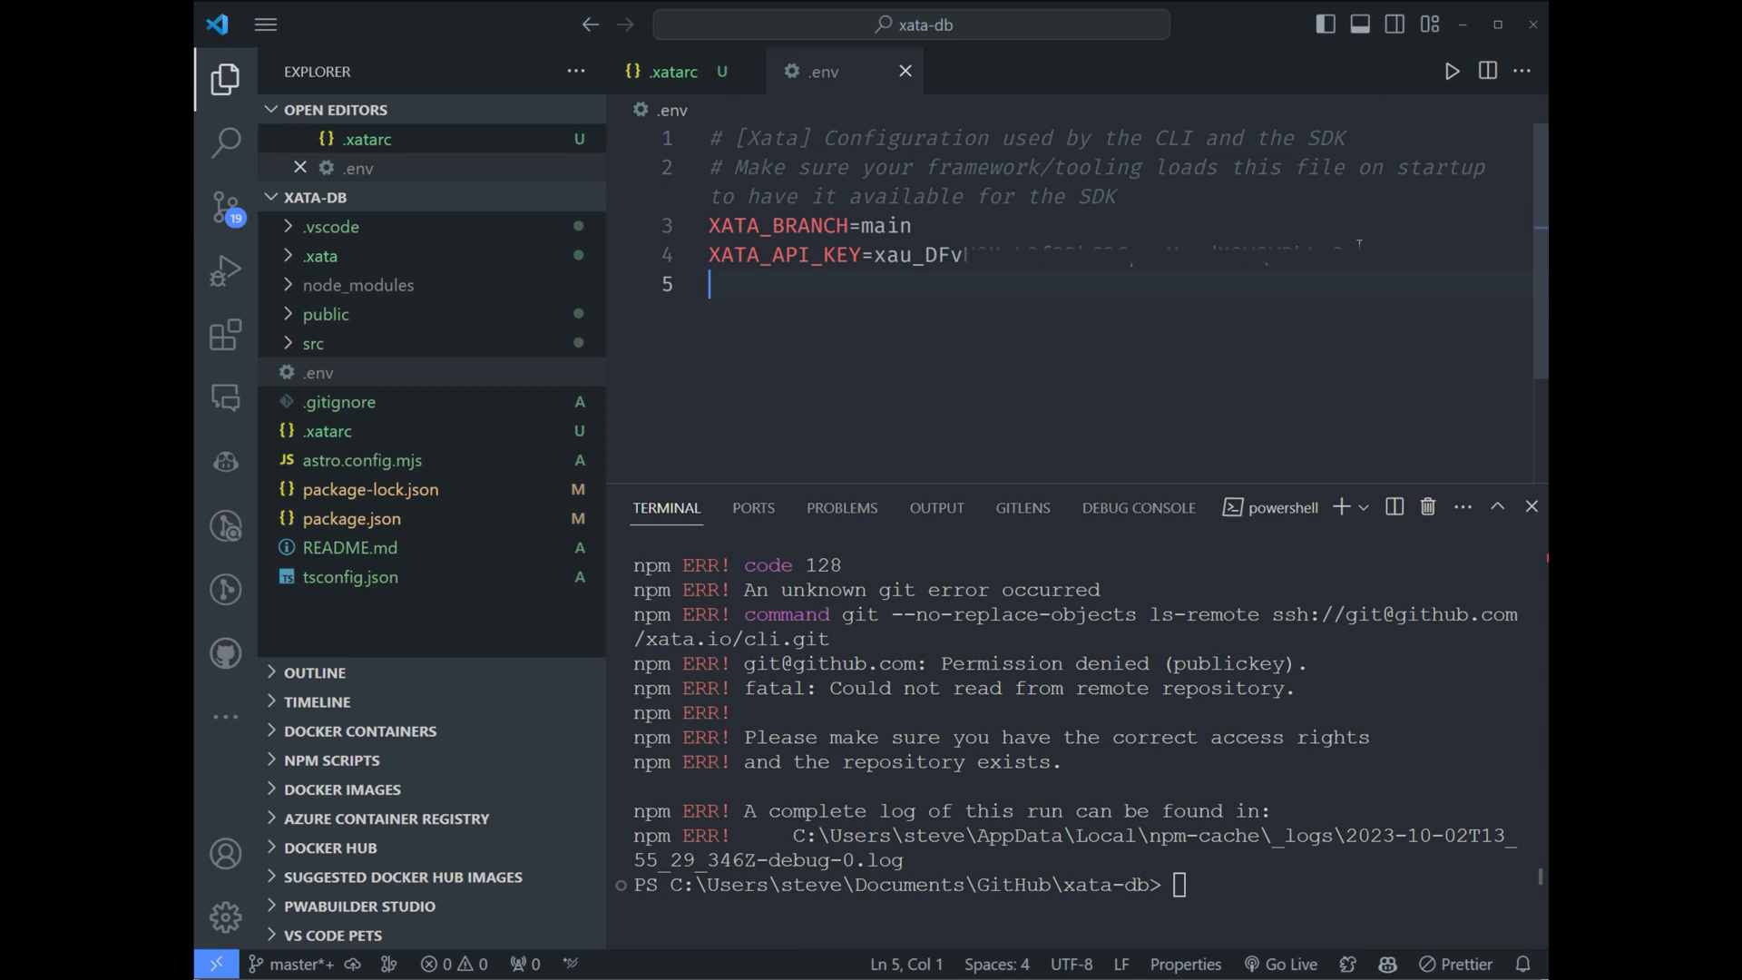
Step: Review the API key and branch value main in the .env file
{"action": "left_click_drag", "start_coordinate": [1359, 255], "coordinate": [876, 255]}
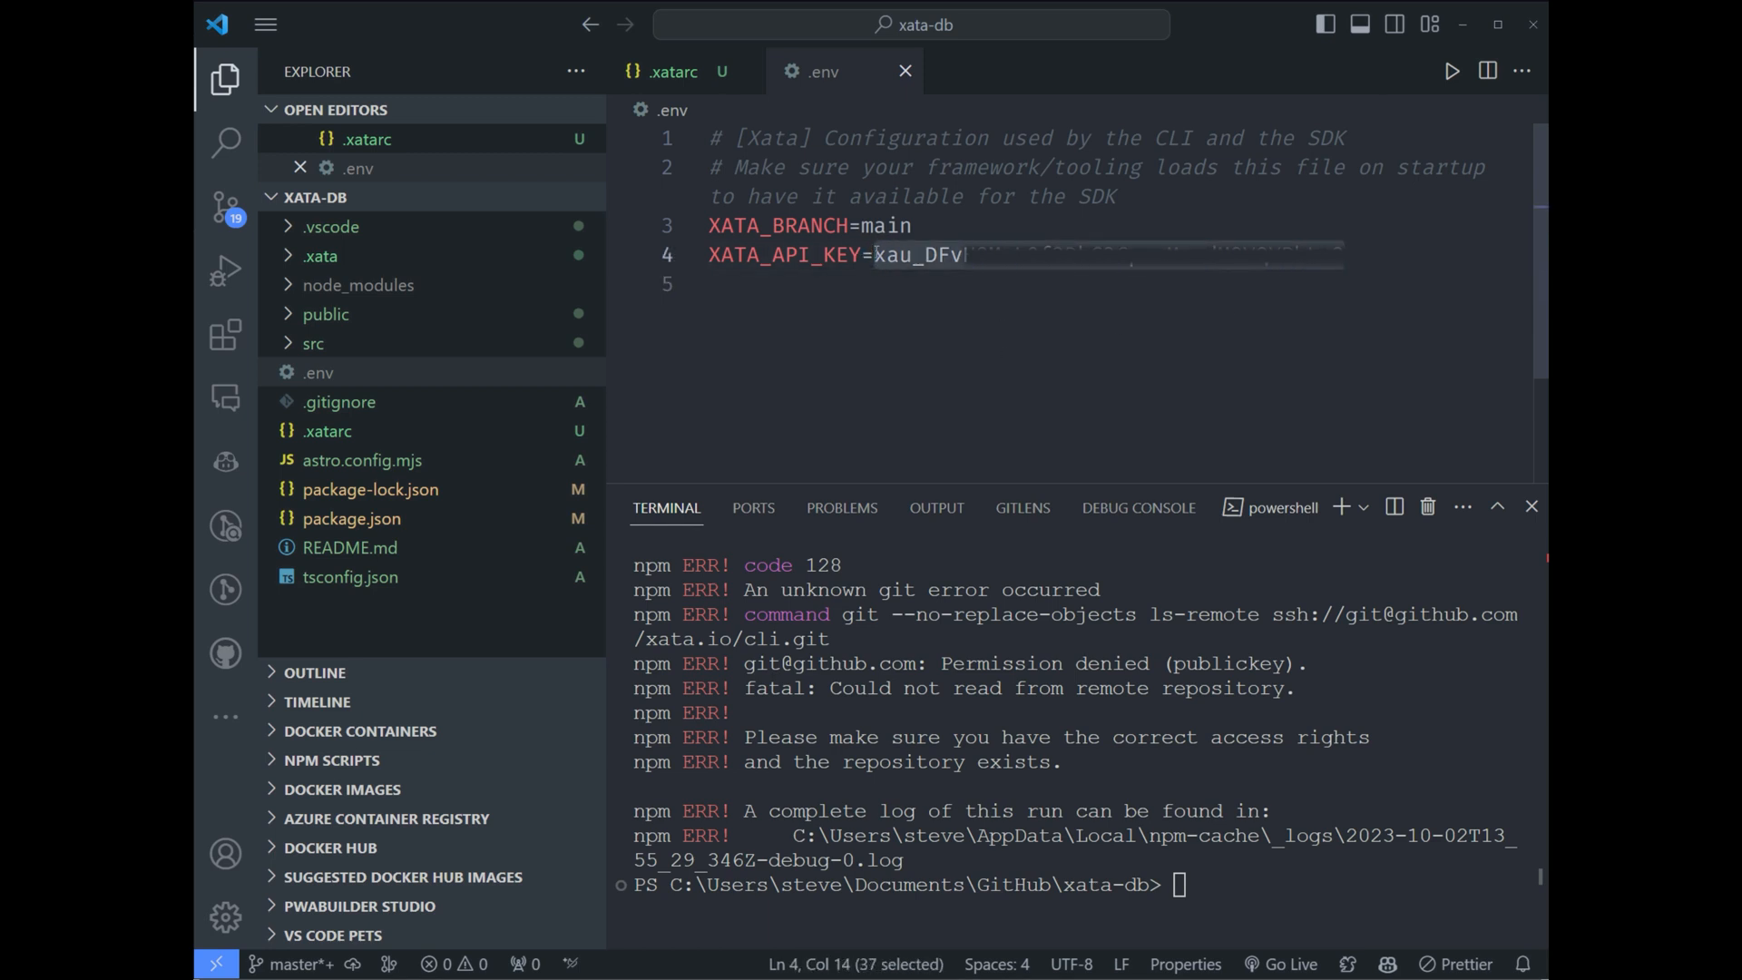
{"action": "left_click", "coordinate": [887, 226]}
{"action": "double_click", "coordinate": [886, 226]}
{"action": "left_click", "coordinate": [886, 226]}
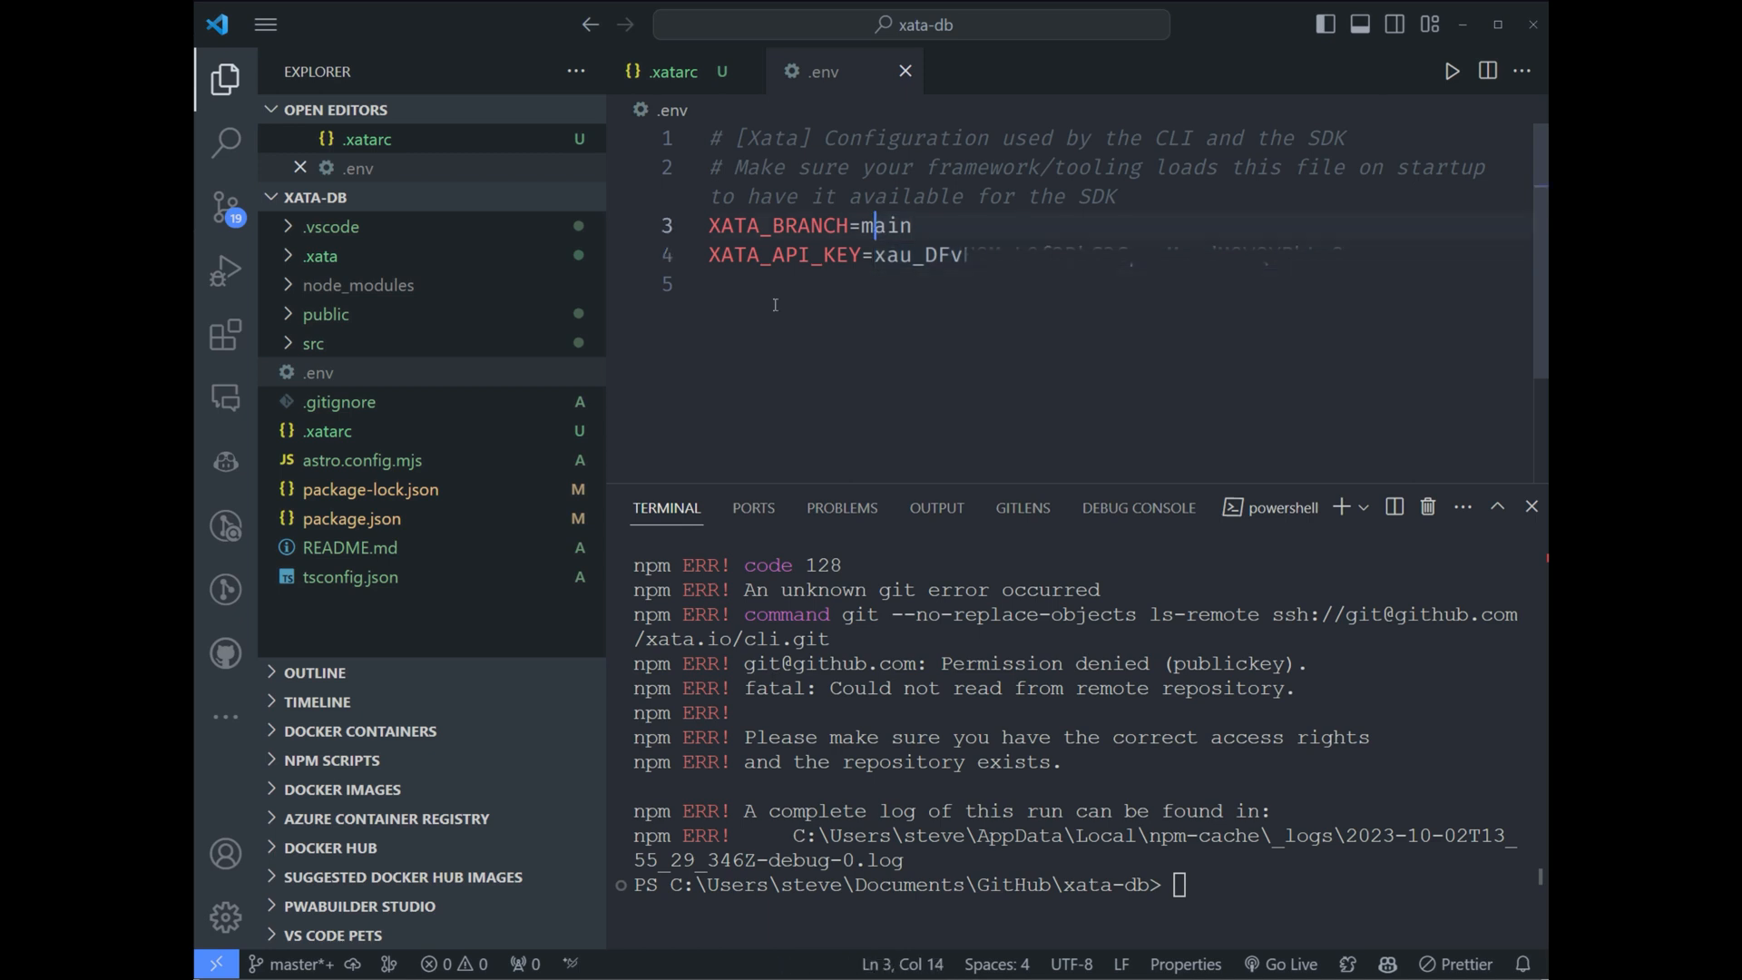
Step: Check the astro-test database URL and src/xata.ts codegen path in .xatarc
{"action": "left_click", "coordinate": [328, 430]}
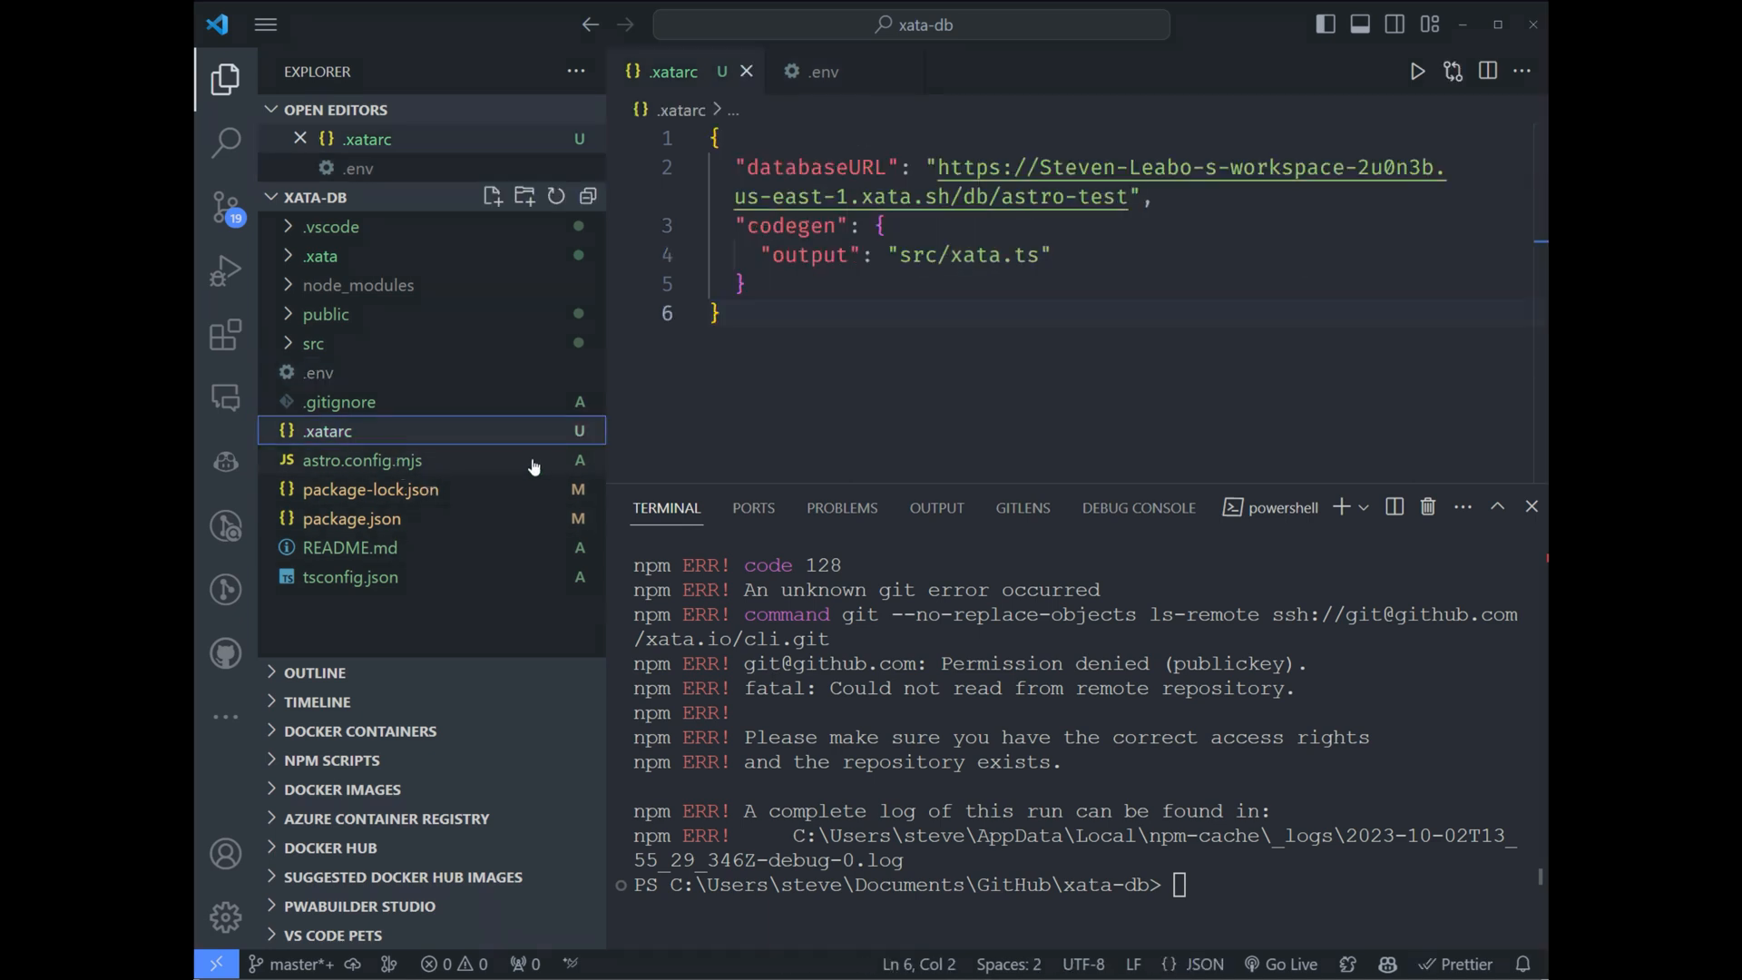
{"action": "left_click", "coordinate": [1103, 197]}
{"action": "double_click", "coordinate": [1102, 196]}
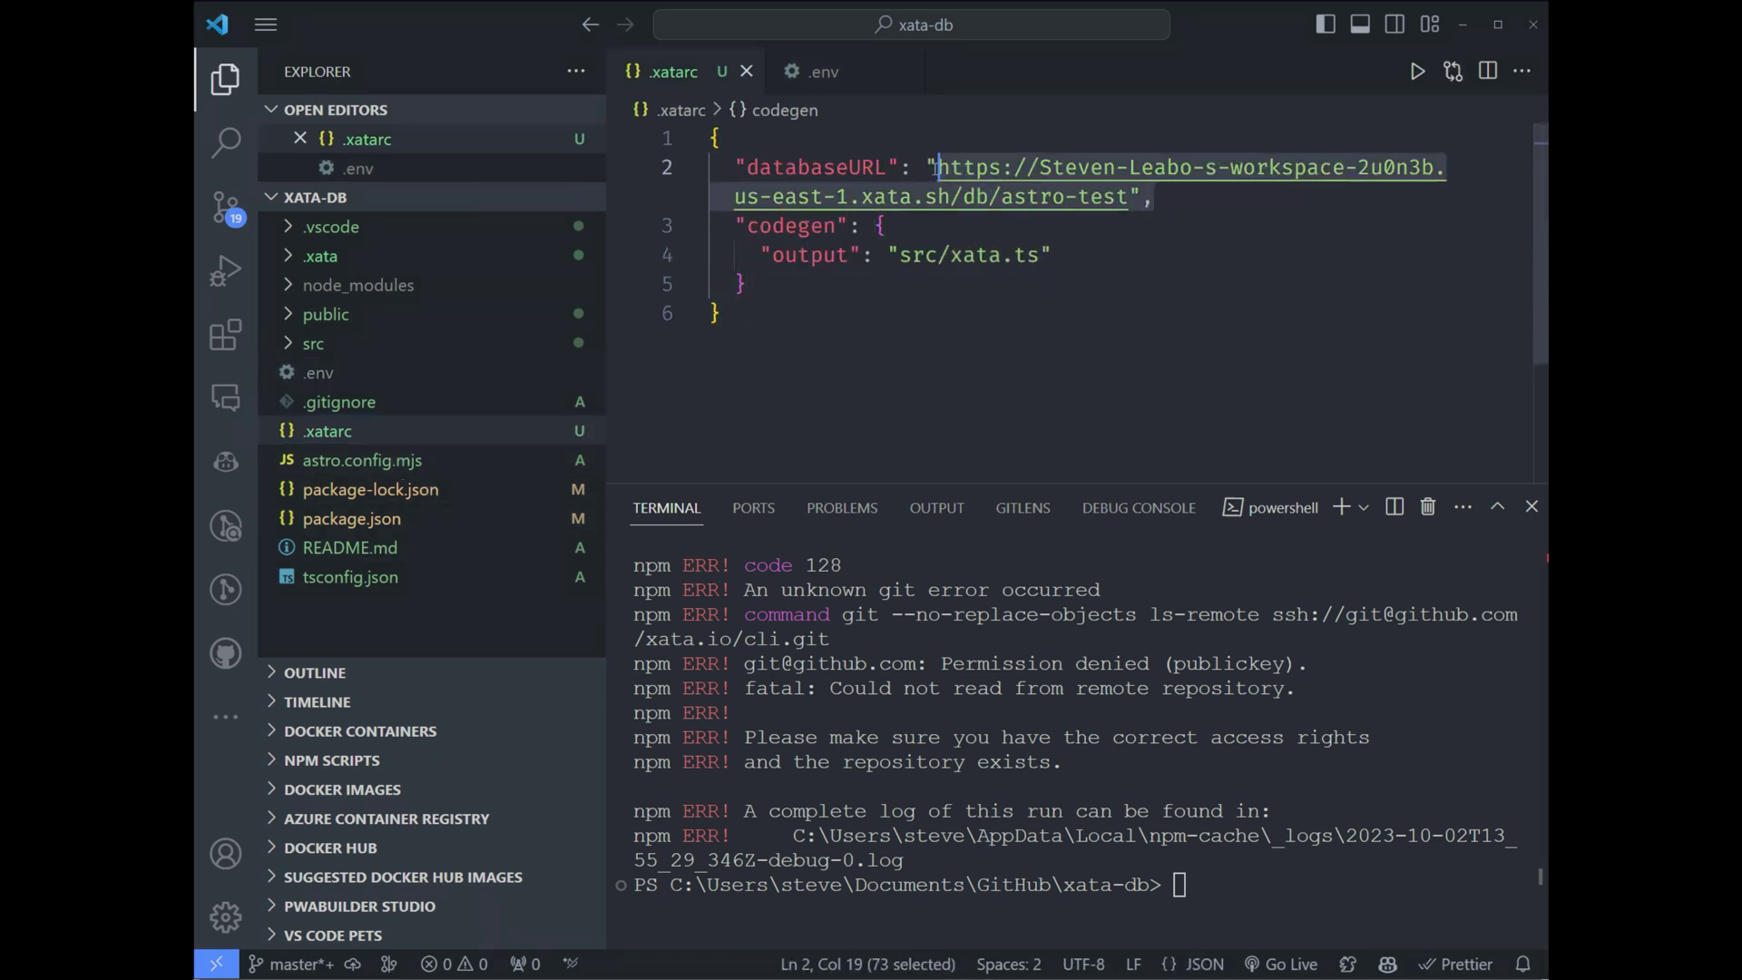
{"action": "double_click", "coordinate": [1027, 255]}
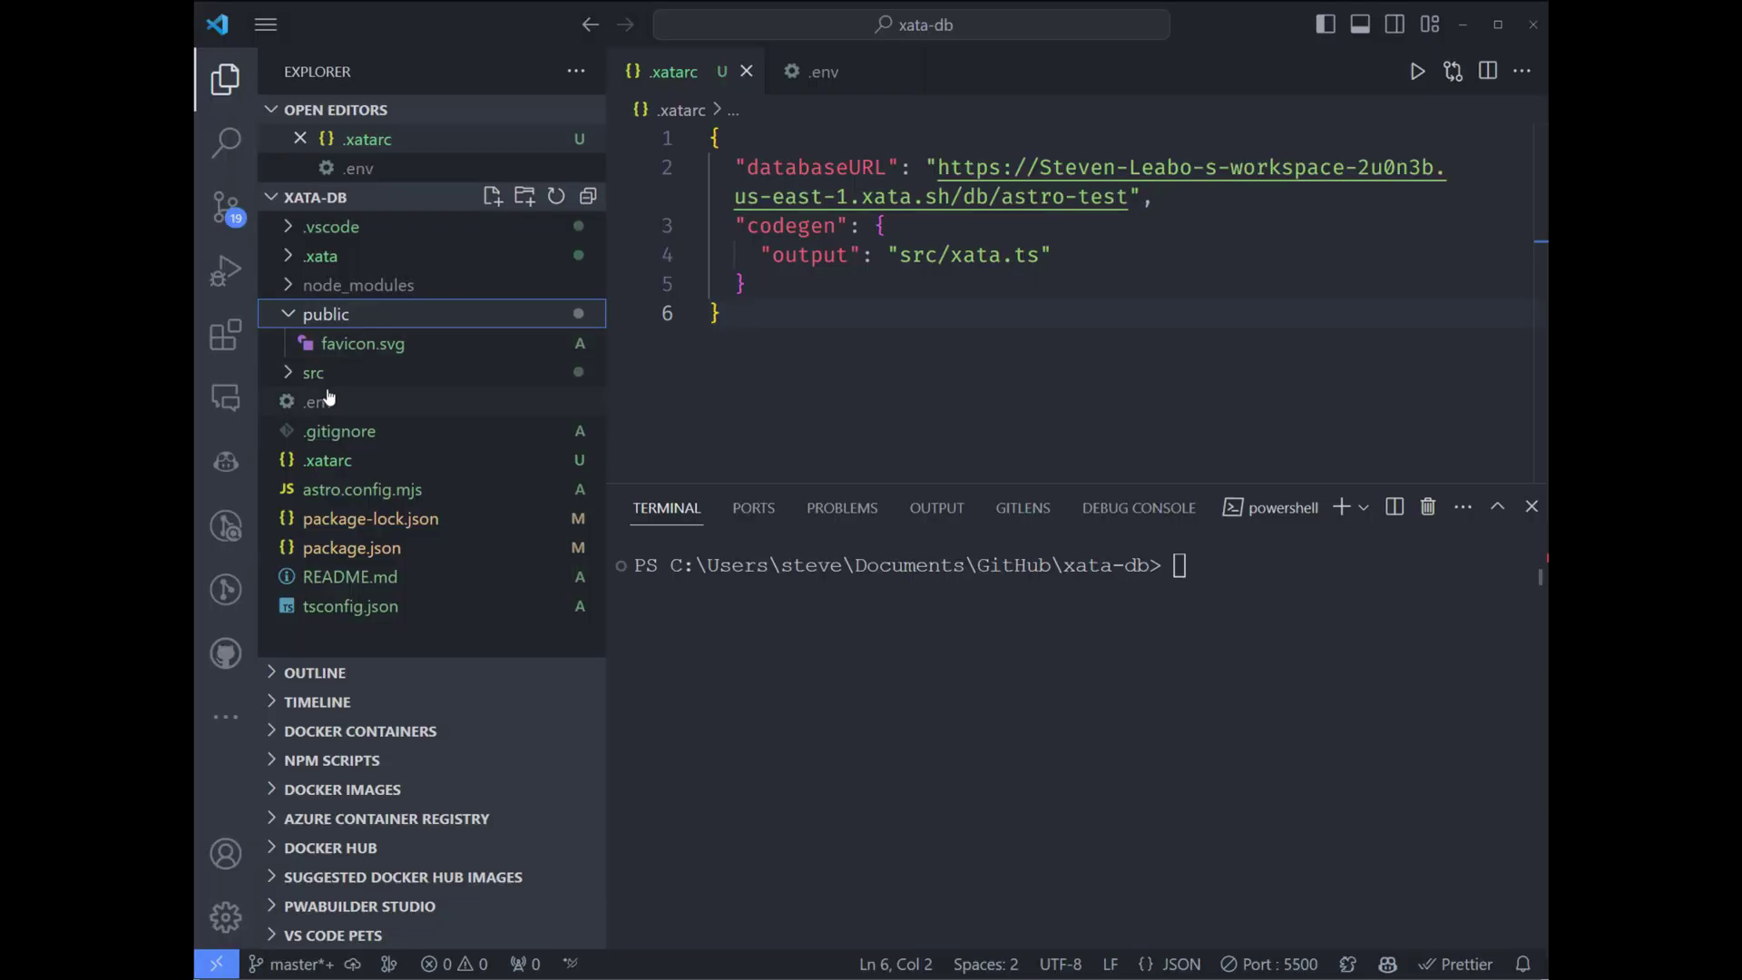
Step: Show the testTable records from the Tables sidebar
{"action": "left_click", "coordinate": [333, 373]}
{"action": "left_click", "coordinate": [371, 468]}
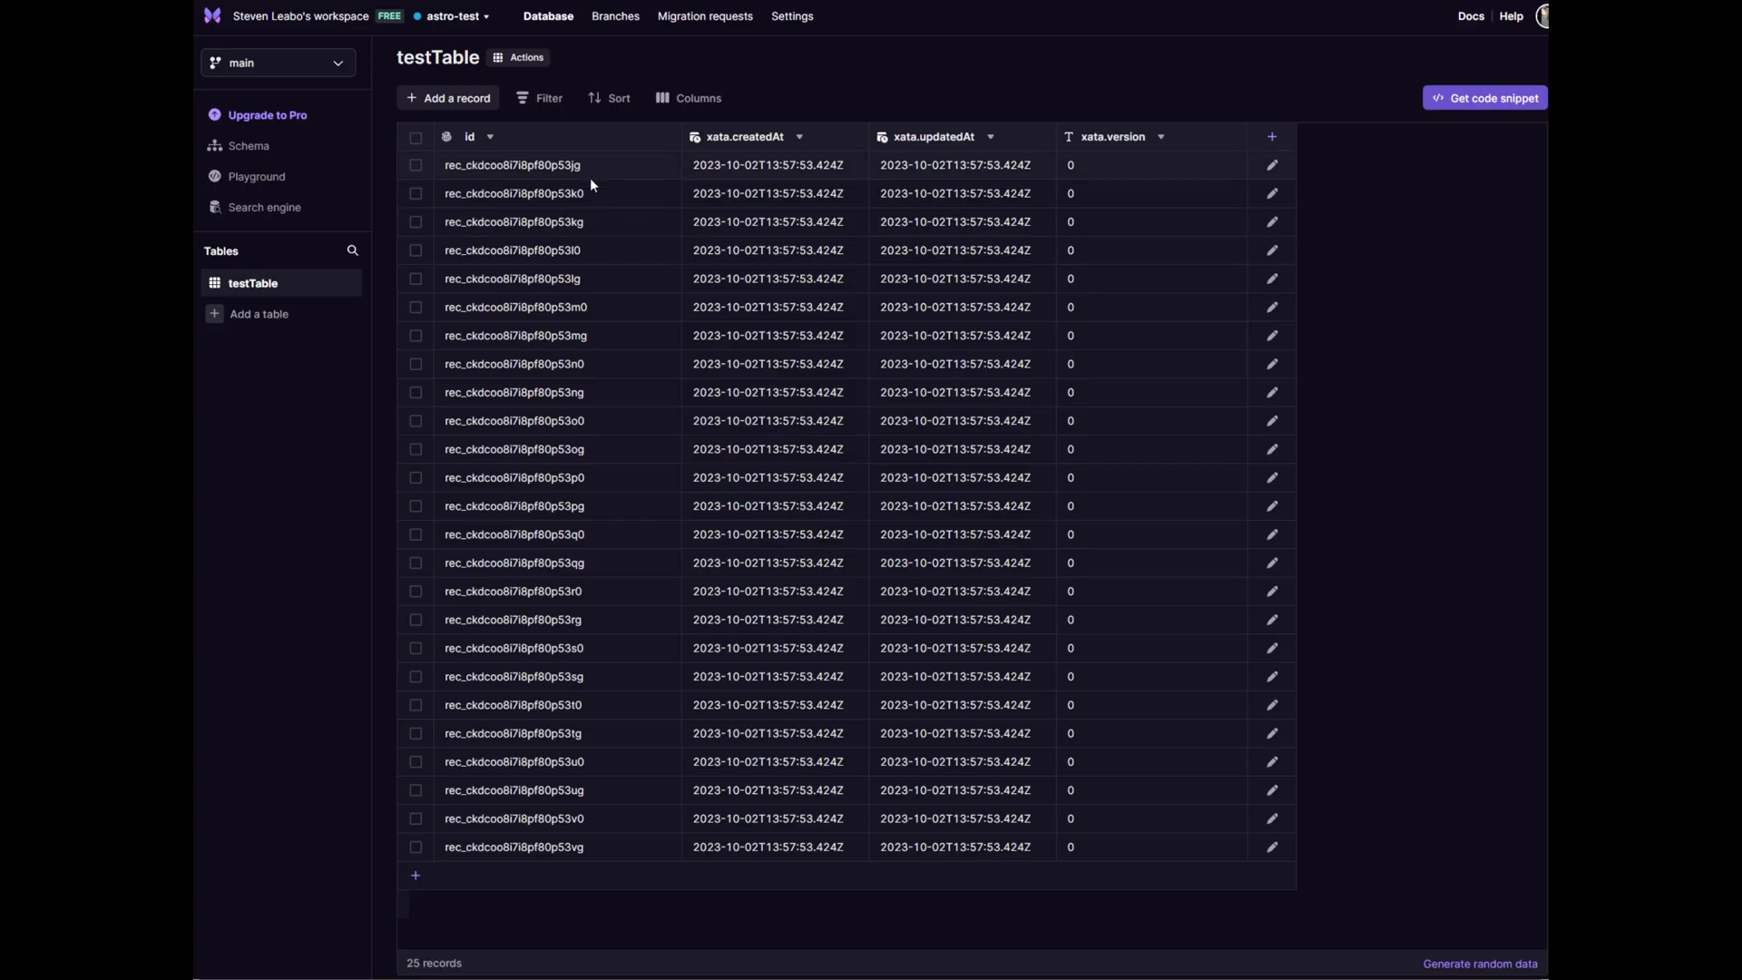
Step: Import books.csv as a new books table with 211 rows
{"action": "left_click", "coordinate": [259, 314]}
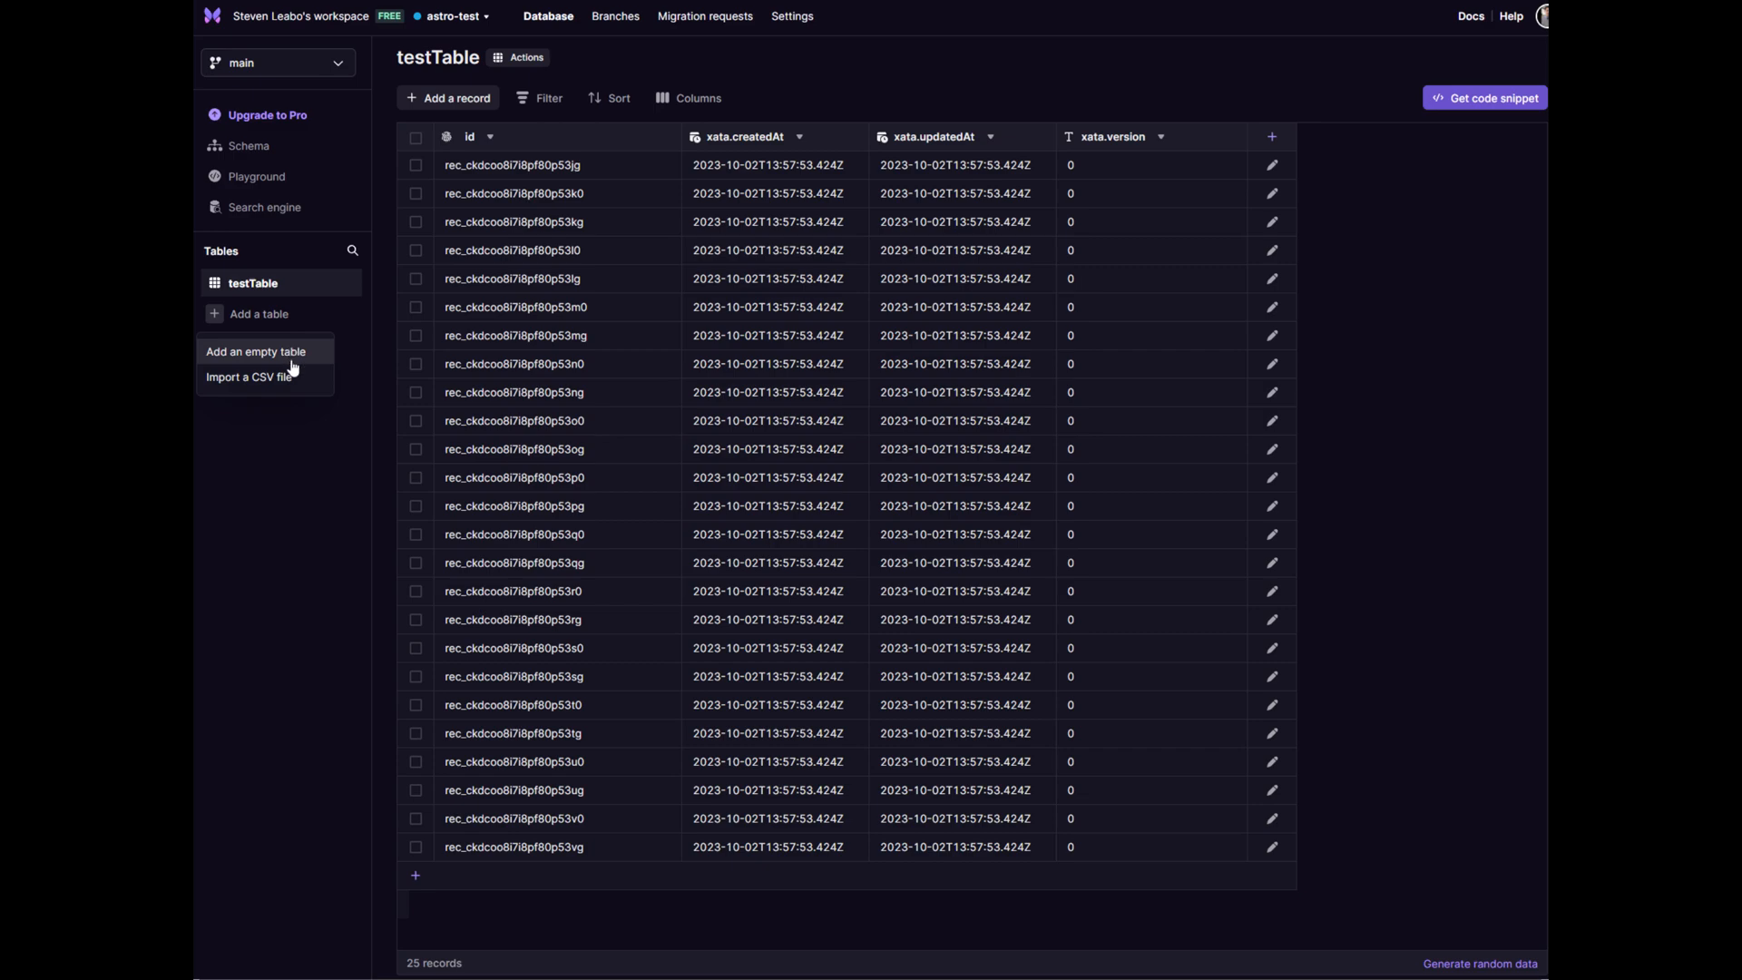
{"action": "left_click", "coordinate": [290, 358]}
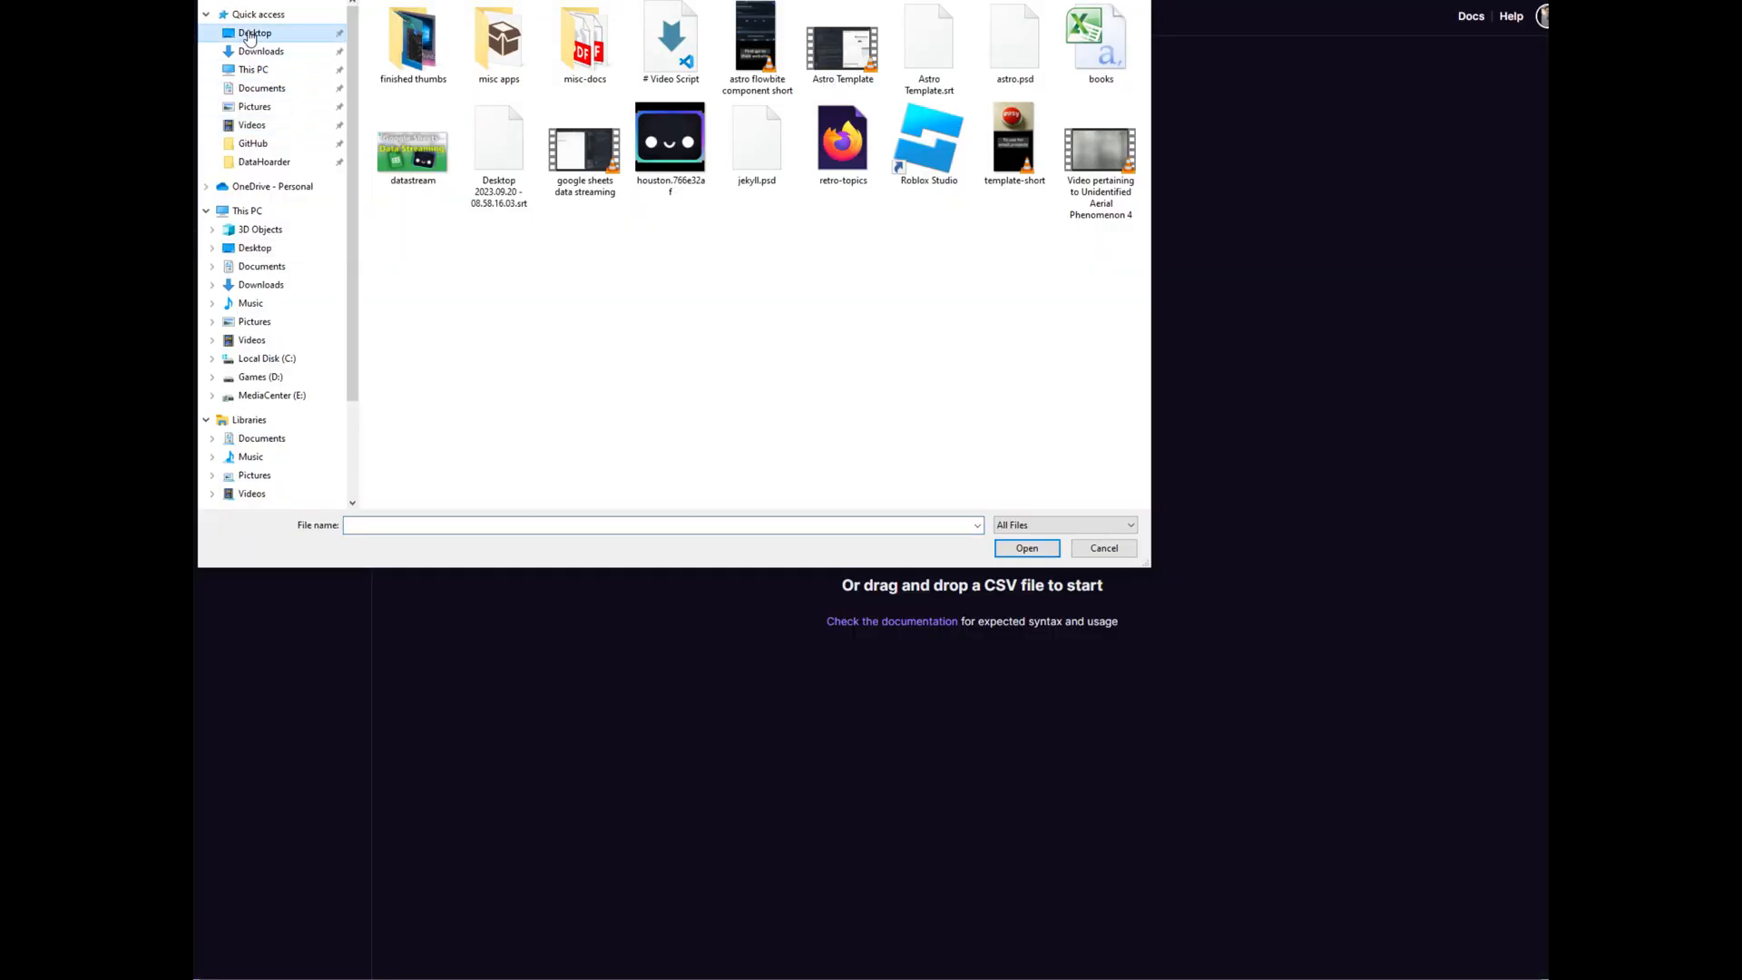
{"action": "double_click", "coordinate": [1101, 48]}
{"action": "scroll", "coordinate": [595, 569], "scroll_direction": "down", "scroll_amount": 5}
{"action": "scroll", "coordinate": [597, 562], "scroll_direction": "up", "scroll_amount": 5}
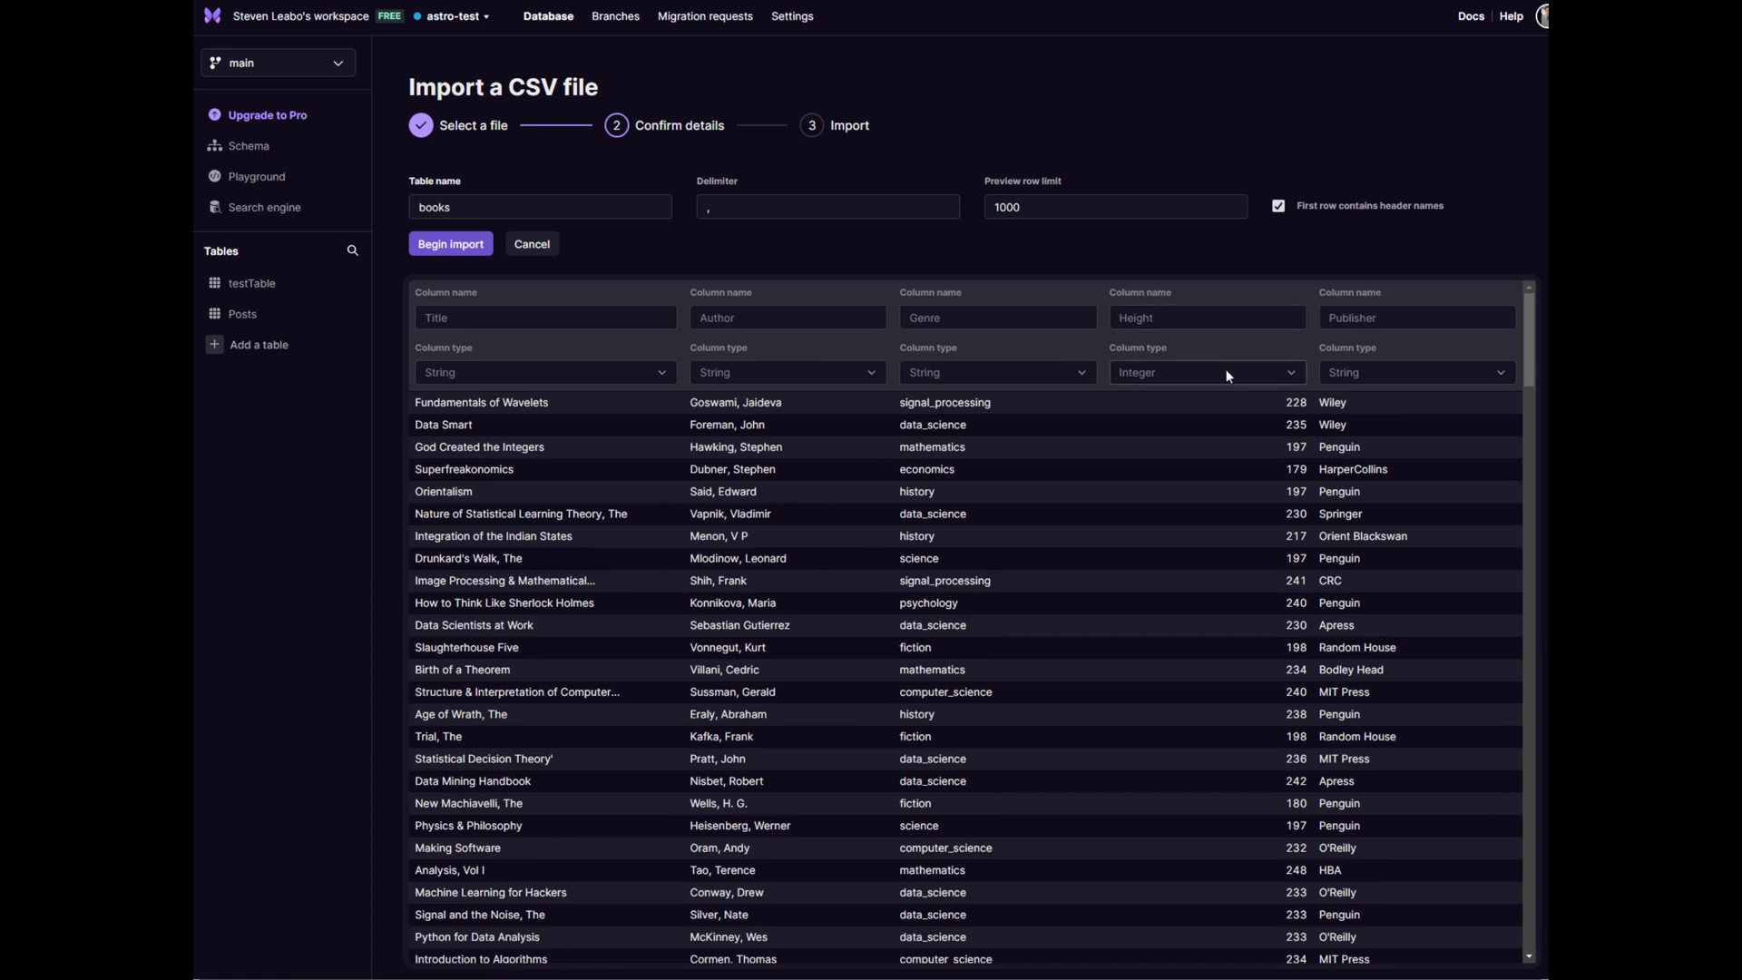
{"action": "left_click", "coordinate": [450, 245]}
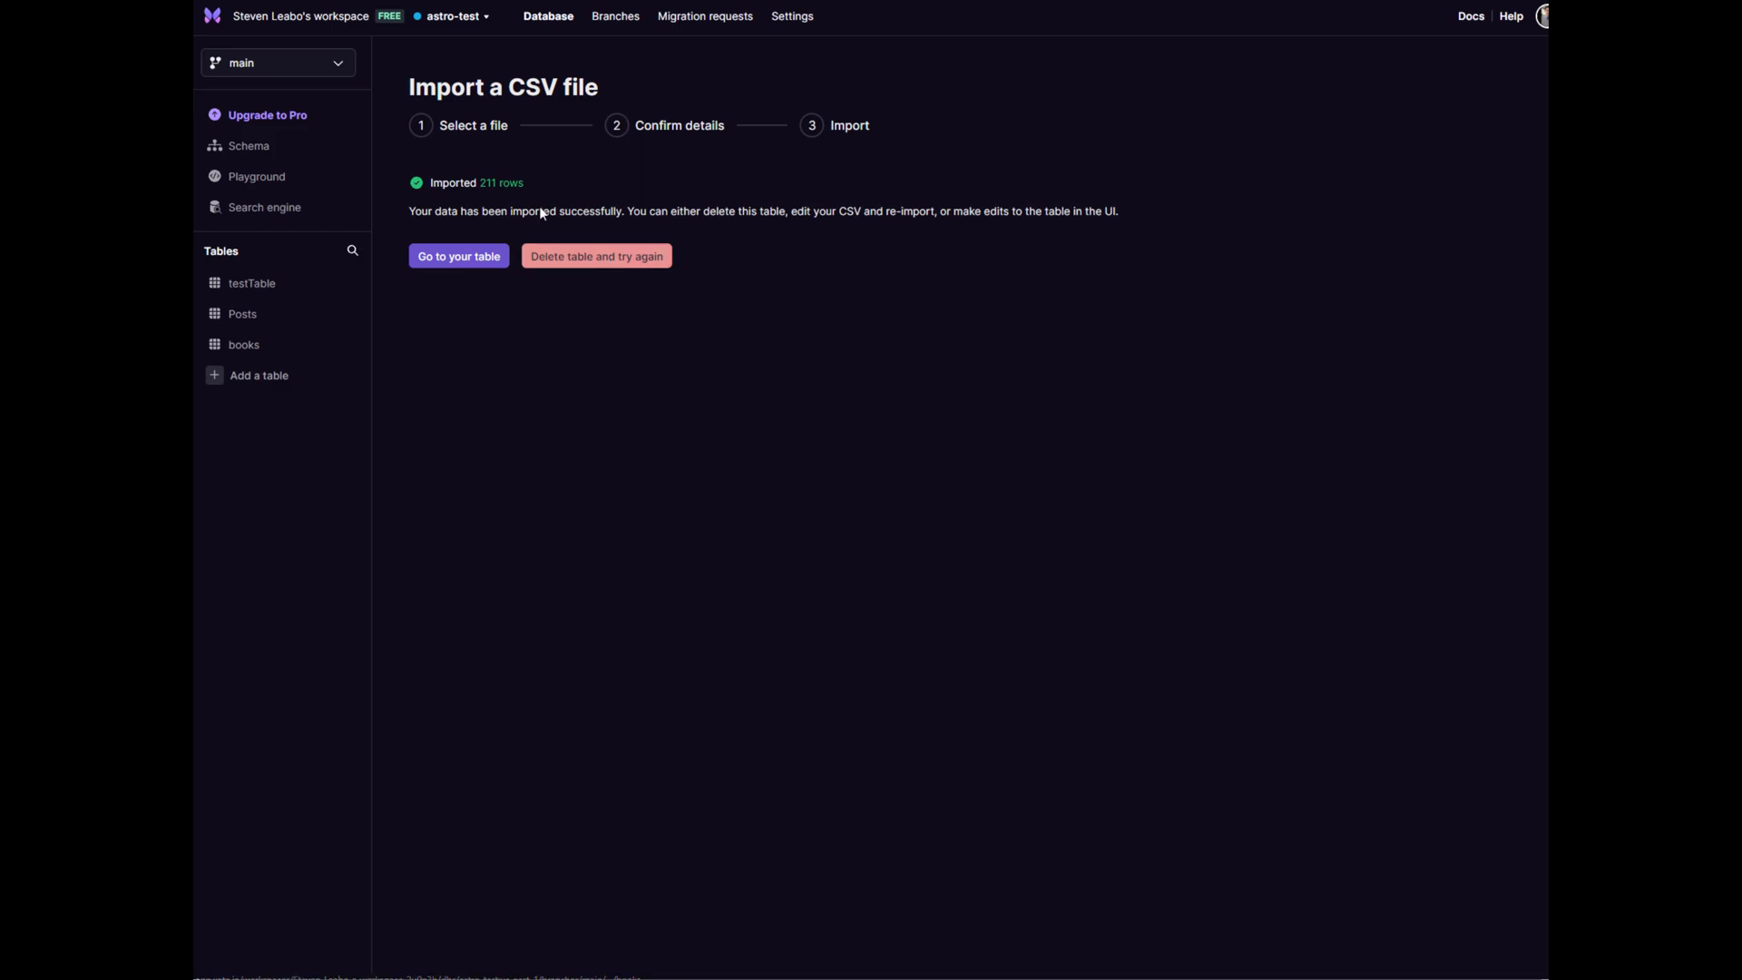
Step: Open the books table and review the XataClient import and apiKey/branch setup in index.astro
{"action": "left_click", "coordinate": [479, 258]}
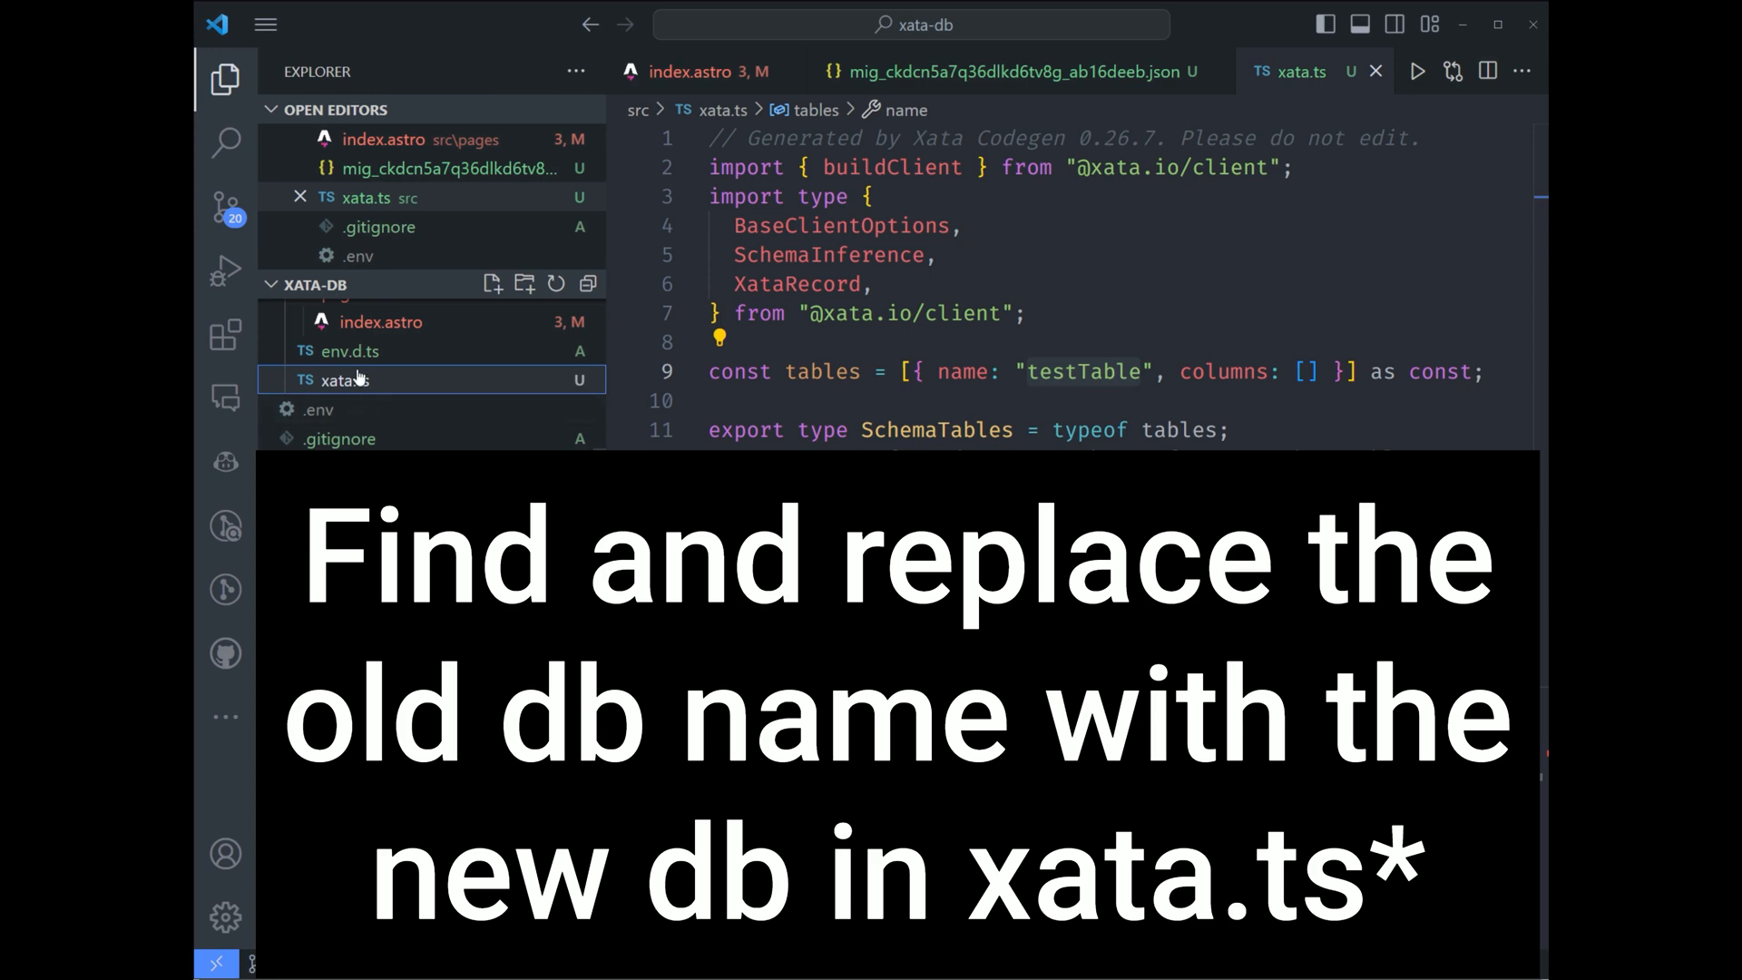
{"action": "double_click", "coordinate": [1100, 370]}
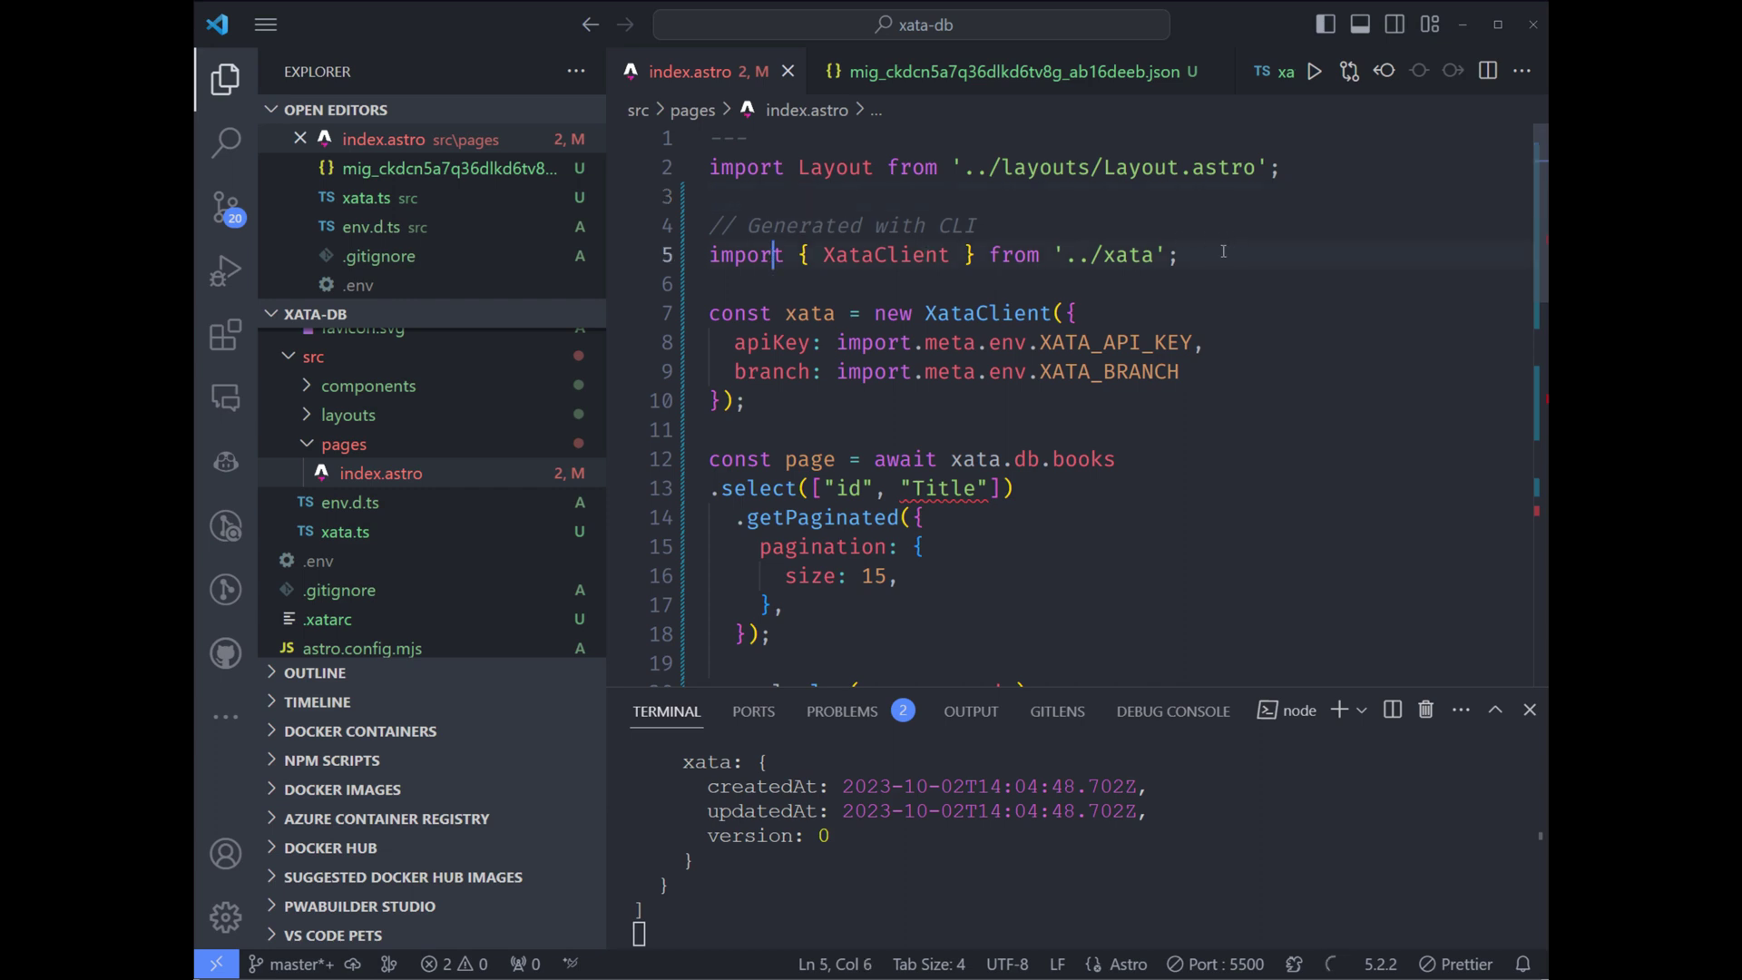
{"action": "left_click_drag", "start_coordinate": [1223, 255], "coordinate": [709, 255]}
{"action": "left_click", "coordinate": [751, 343]}
{"action": "left_click_drag", "start_coordinate": [749, 400], "coordinate": [693, 314]}
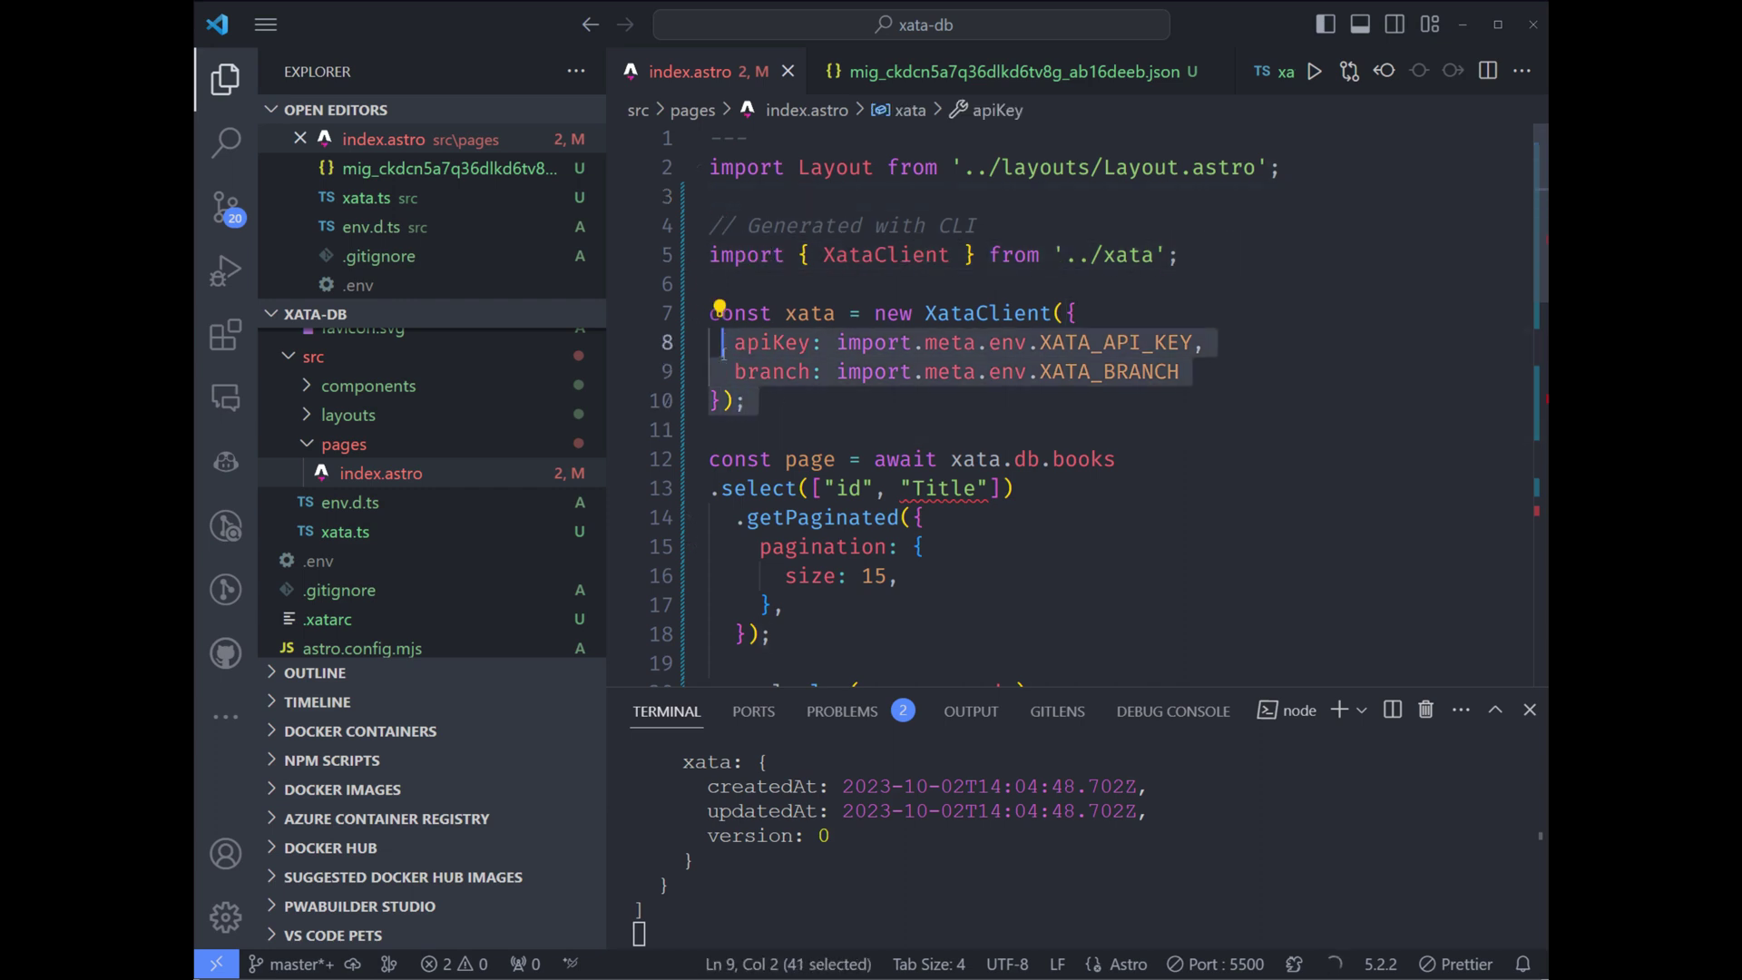
{"action": "double_click", "coordinate": [770, 344]}
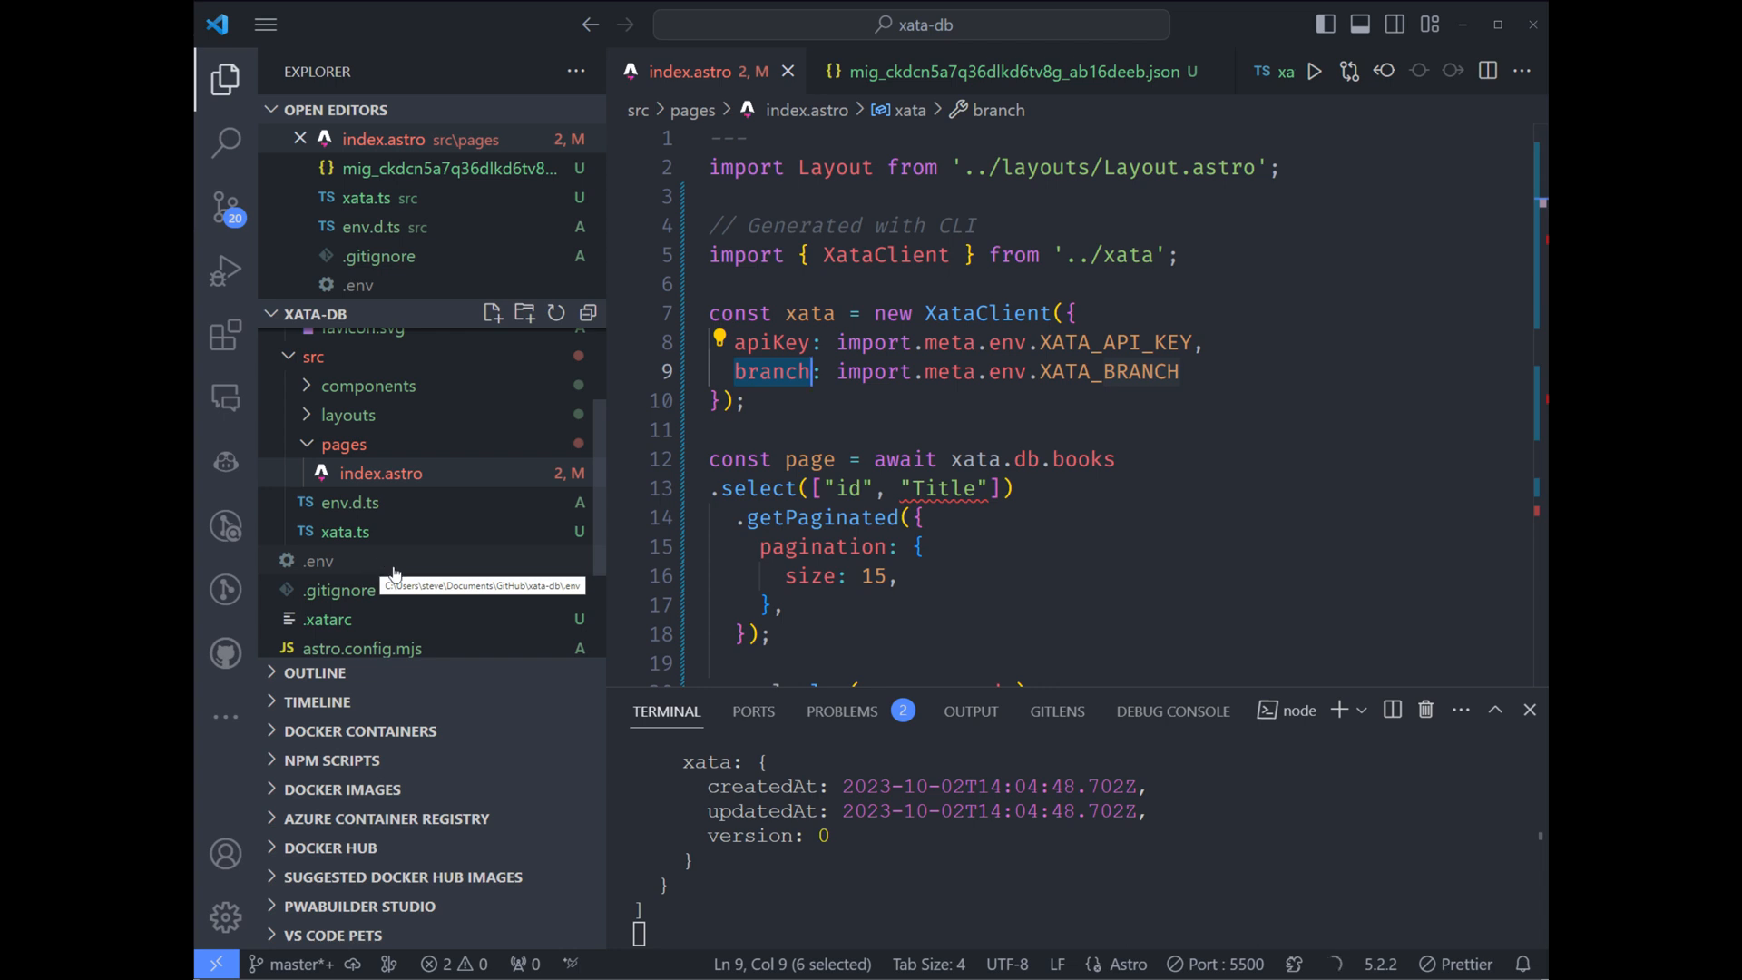
{"action": "scroll", "coordinate": [790, 408], "scroll_direction": "down", "scroll_amount": 1}
Step: Point the page query at xata.db.books instead of testTable
{"action": "left_click", "coordinate": [790, 567]}
{"action": "left_click", "coordinate": [797, 394]}
{"action": "double_click", "coordinate": [811, 394]}
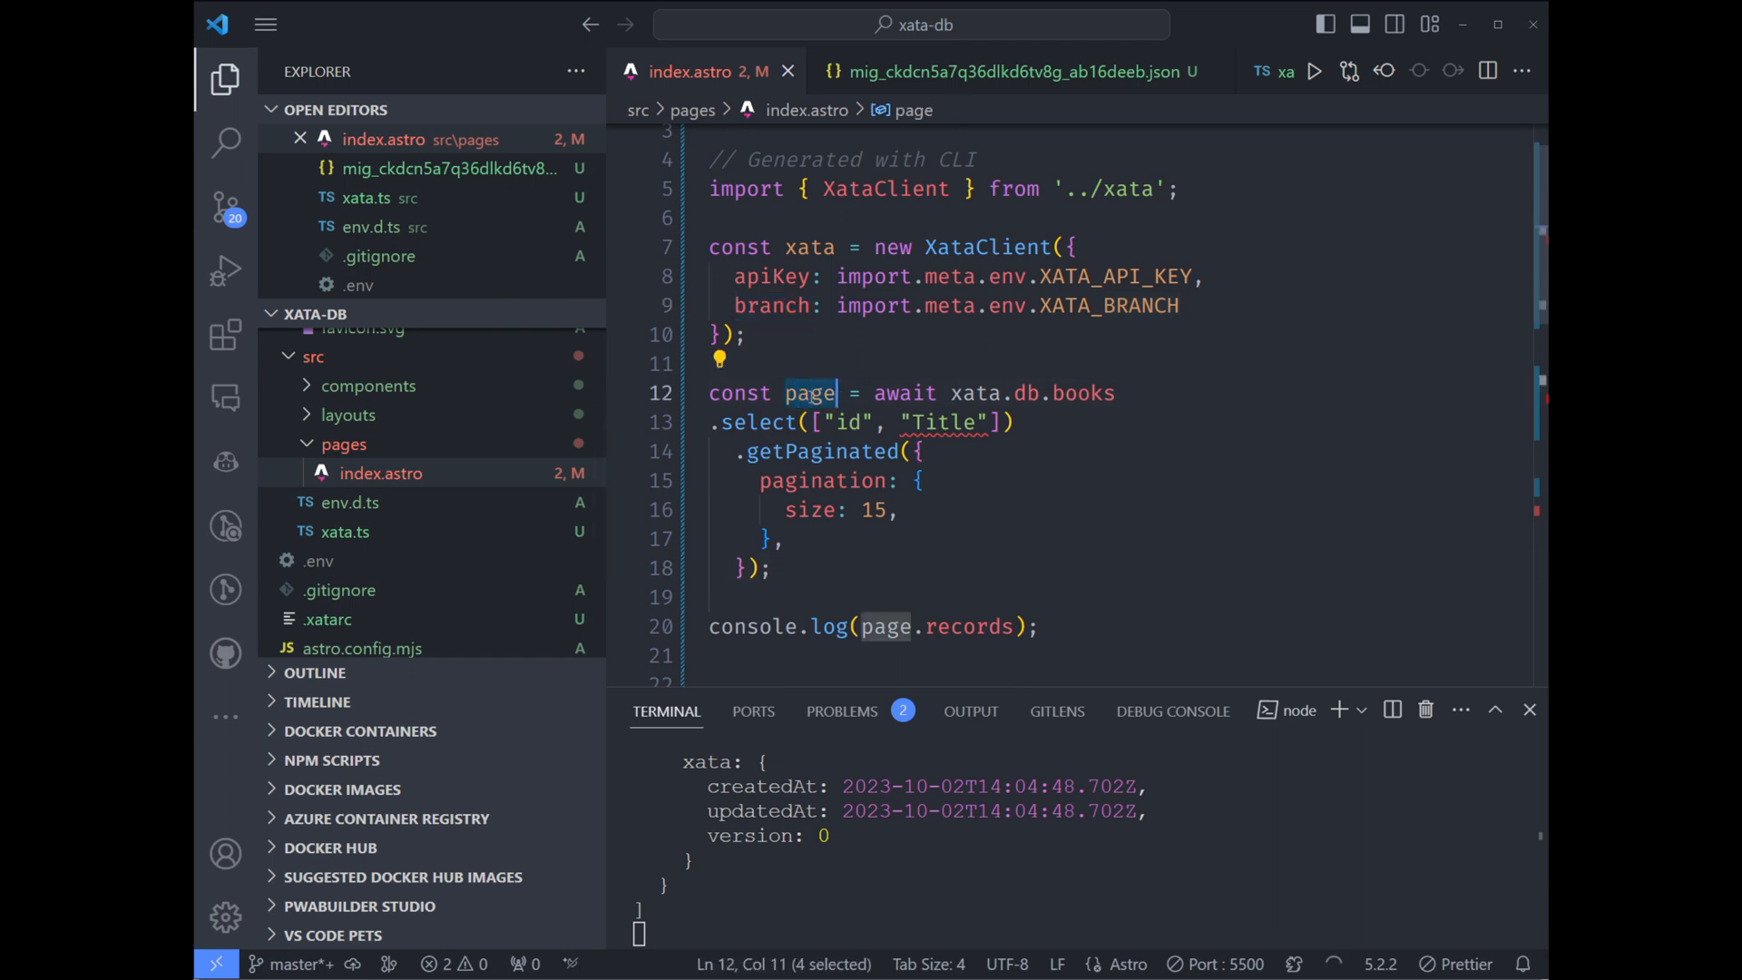
{"action": "left_click", "coordinate": [901, 394]}
{"action": "double_click", "coordinate": [1082, 394]}
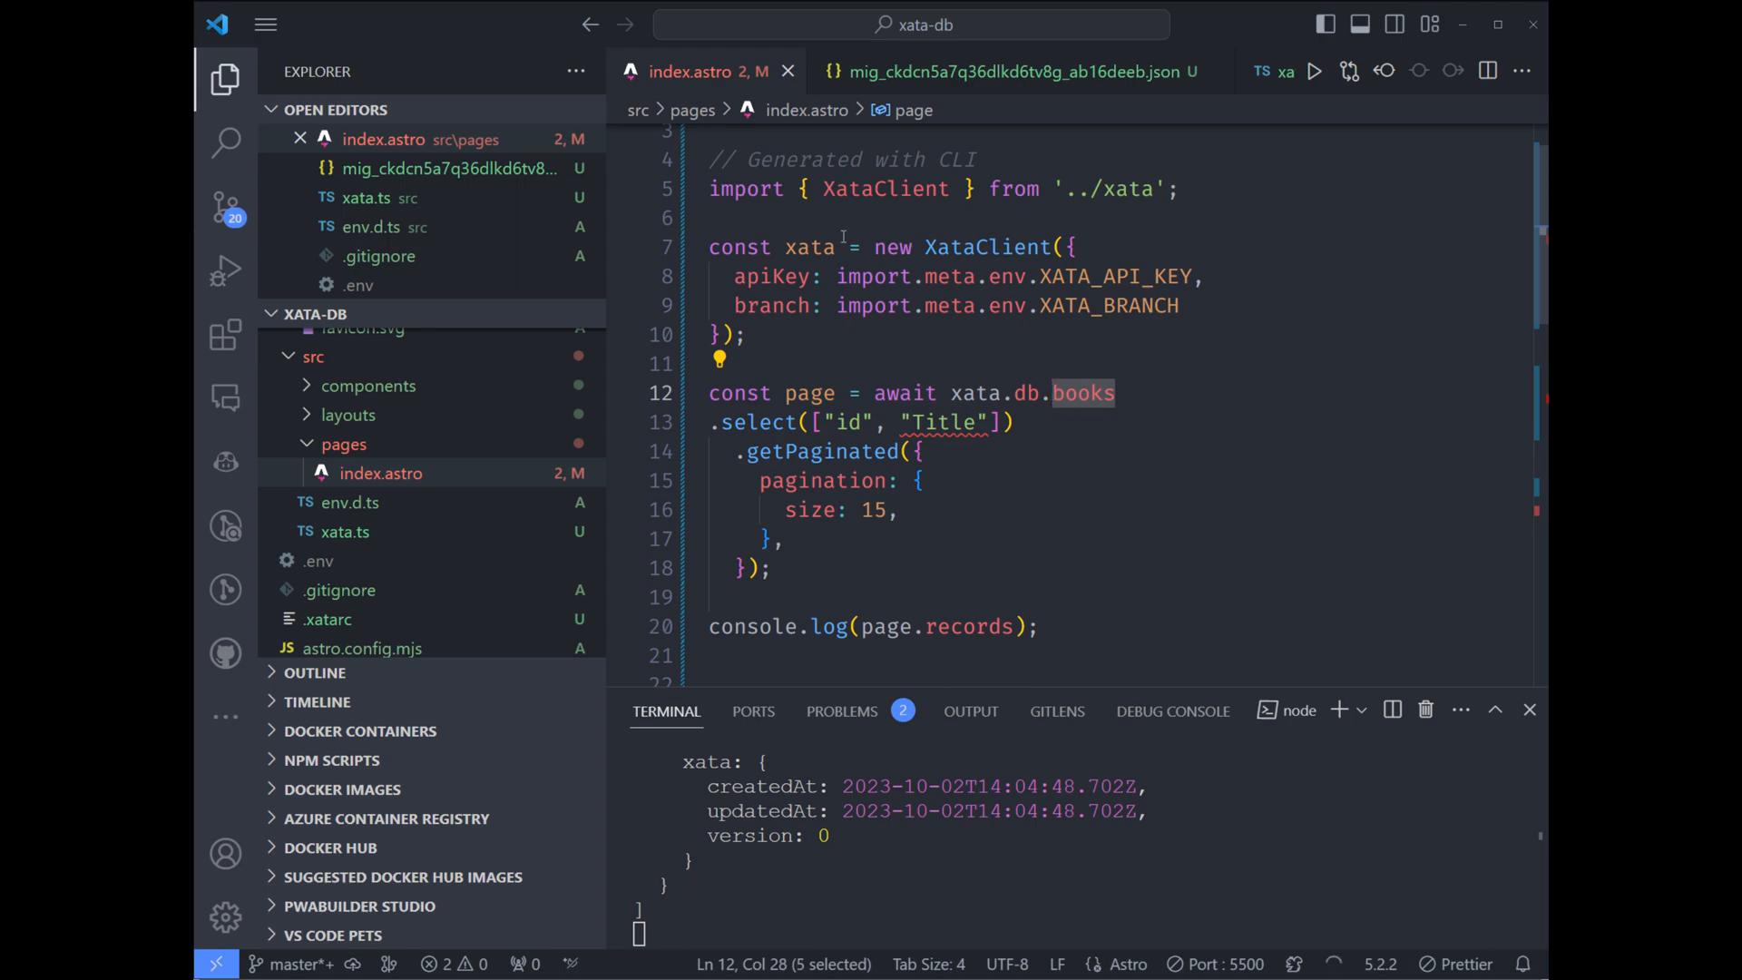
Step: Select the id and Title fields in the query, checking them against the books table
{"action": "key", "text": "alt+Tab"}
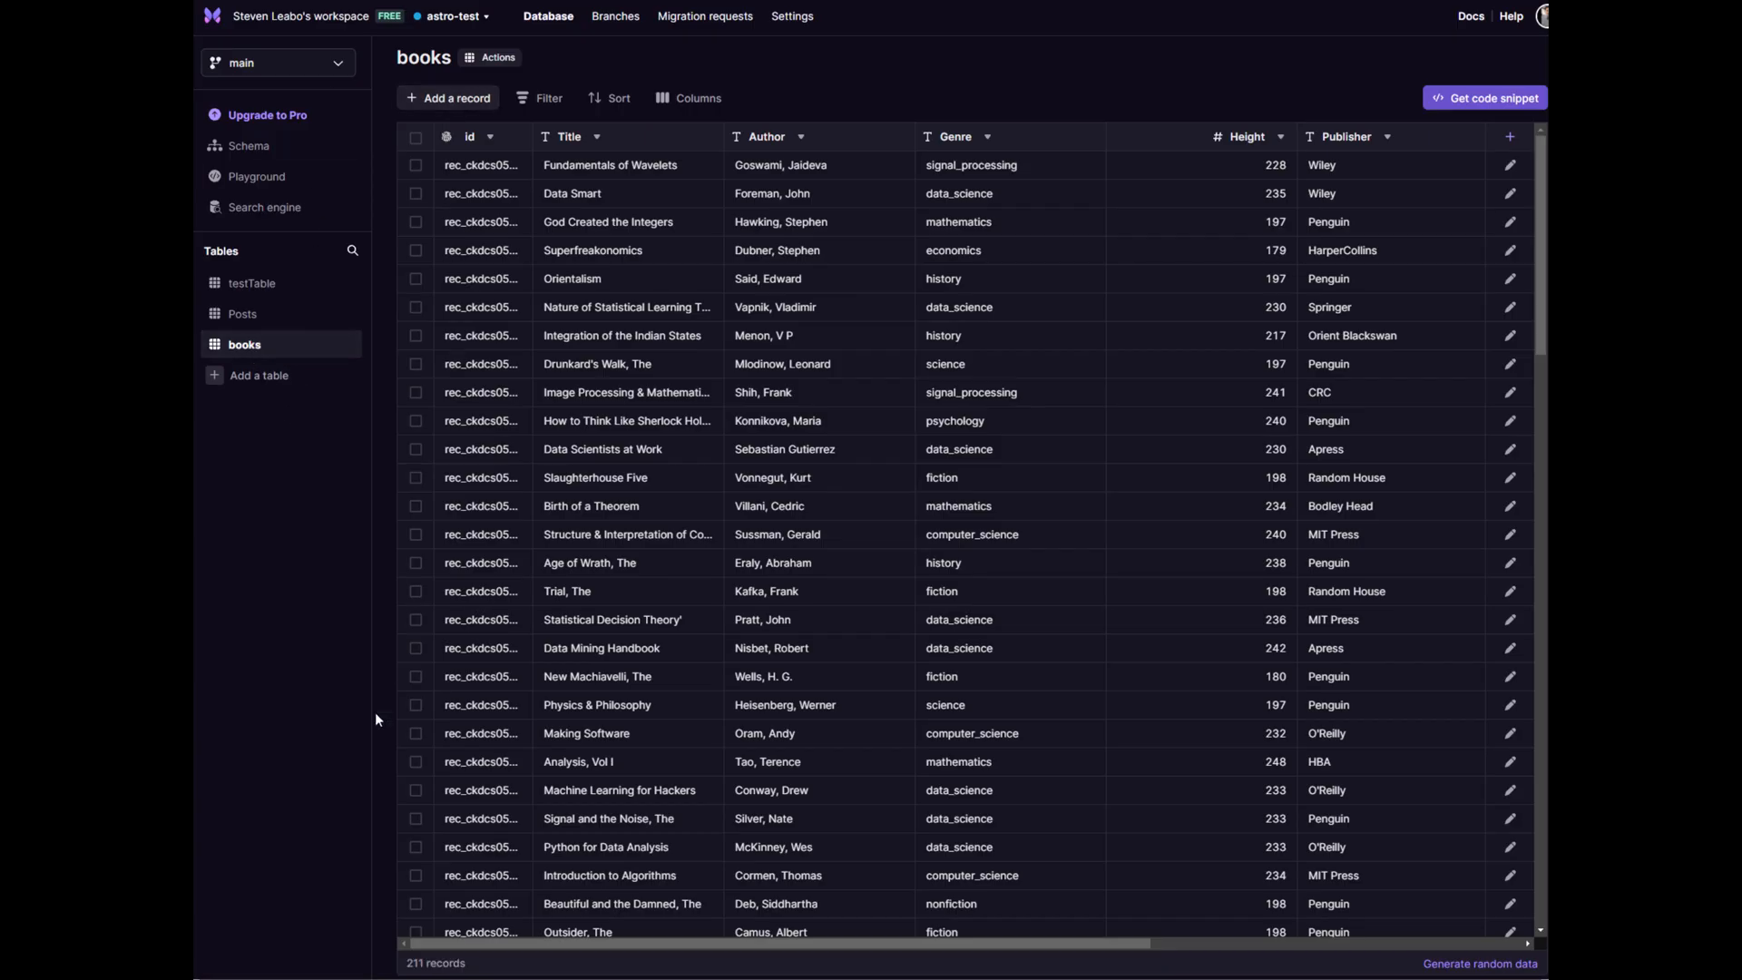
{"action": "key", "text": "alt+Tab"}
{"action": "double_click", "coordinate": [757, 422]}
{"action": "double_click", "coordinate": [849, 422]}
{"action": "double_click", "coordinate": [943, 422]}
{"action": "key", "text": "shift+Left"}
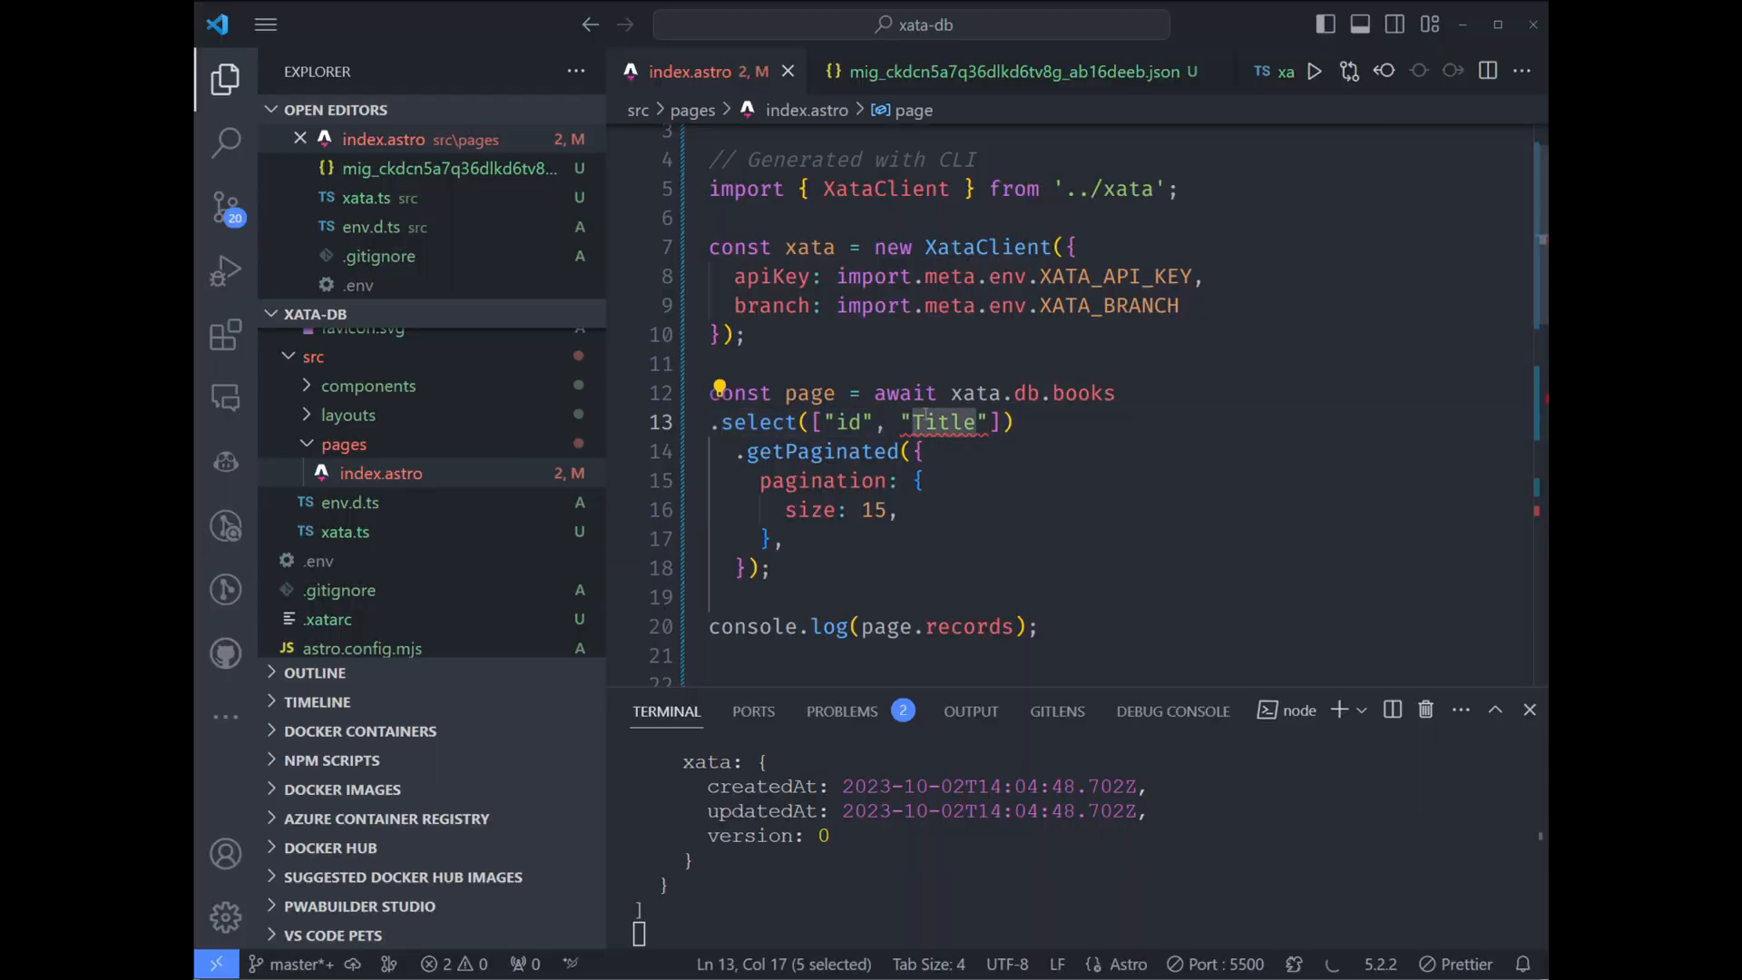
Step: Set getPaginated's page size to 5 and view the rendered page listing book titles
{"action": "left_click", "coordinate": [783, 451]}
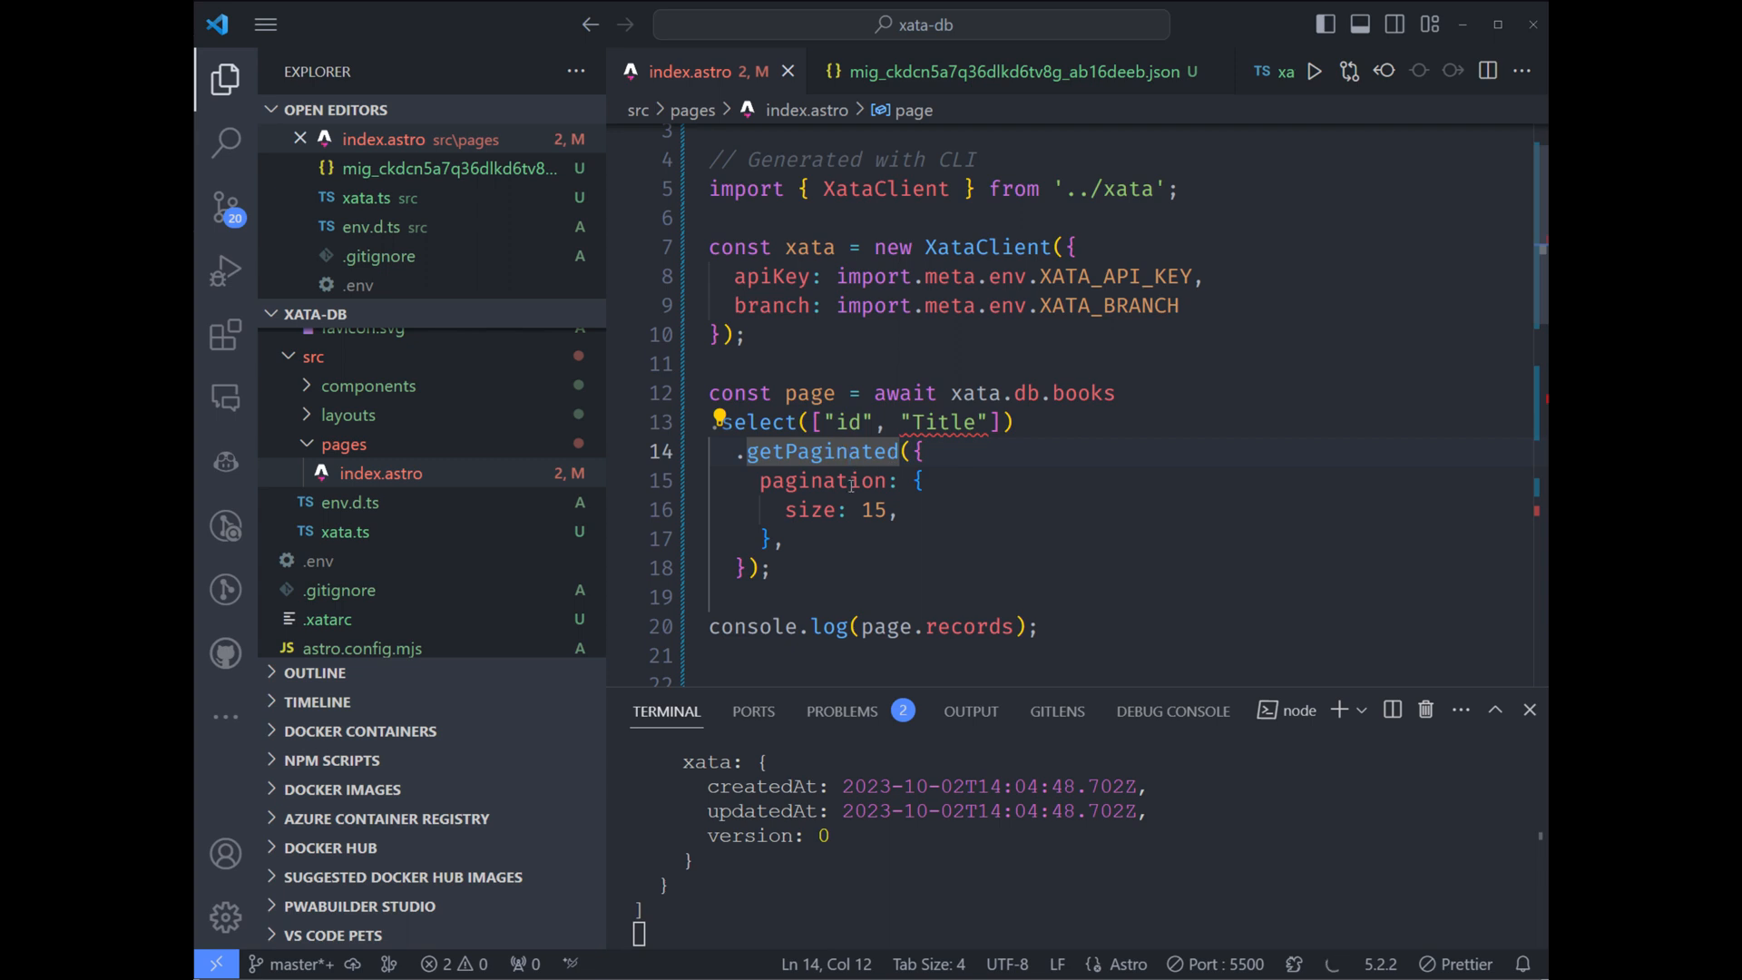
{"action": "left_click", "coordinate": [848, 481]}
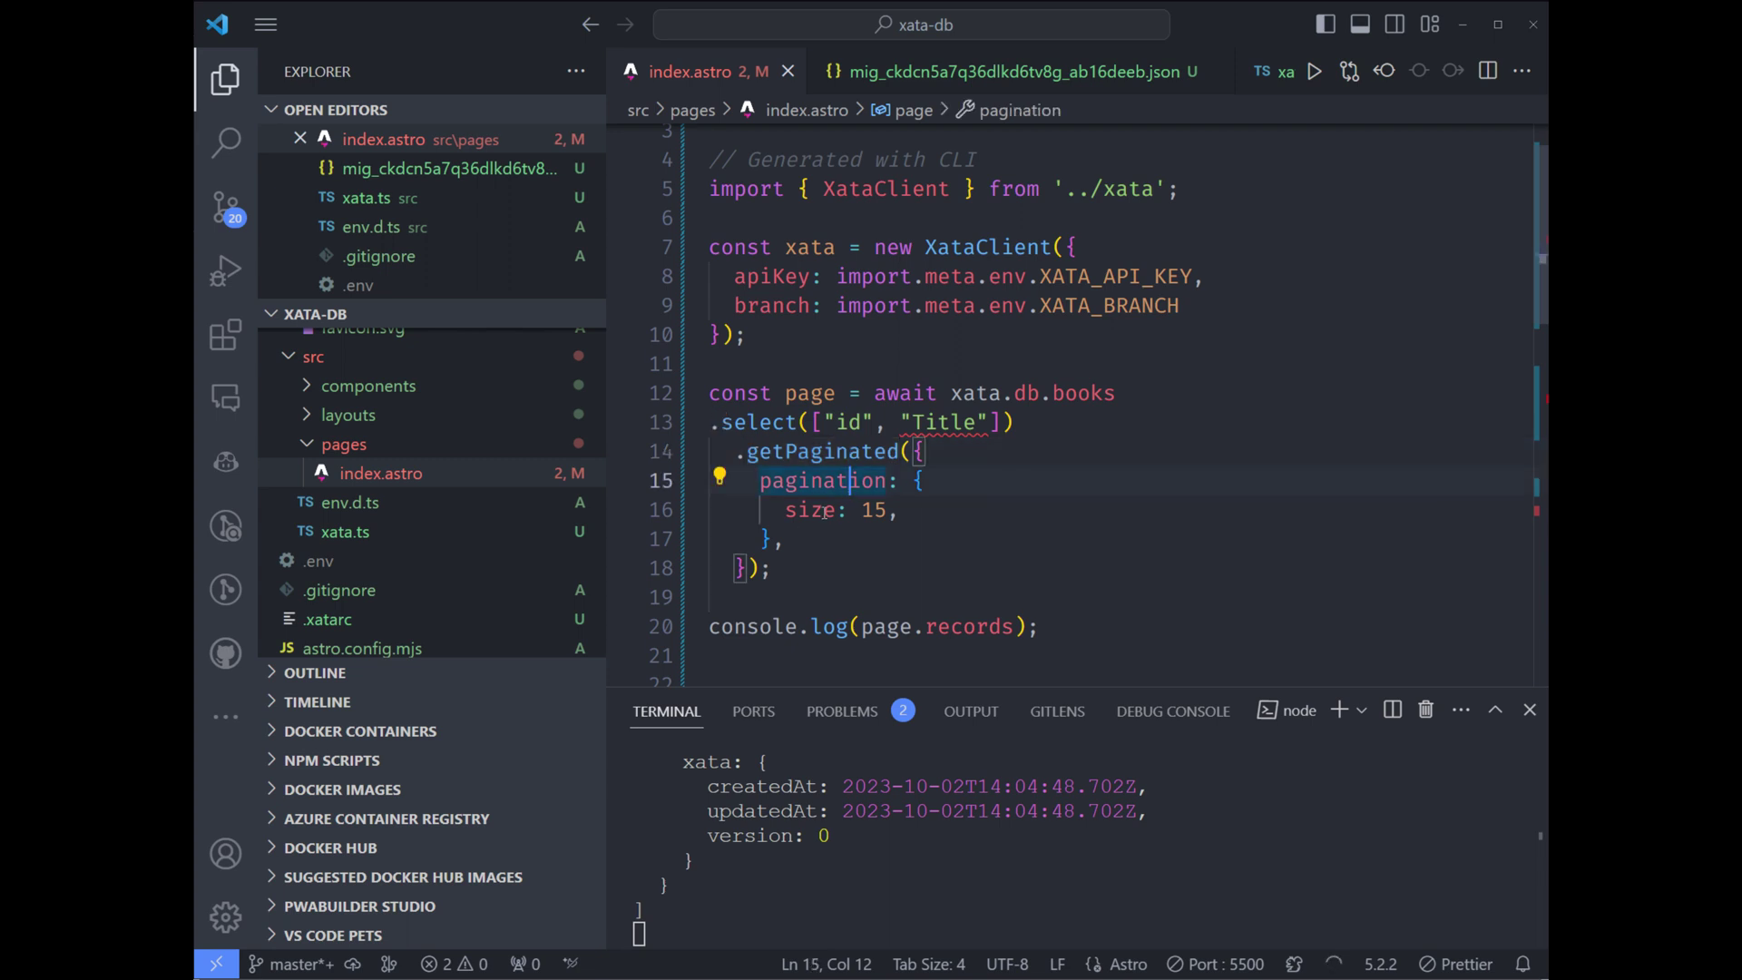
{"action": "left_click", "coordinate": [893, 510]}
{"action": "key", "text": "alt+Tab"}
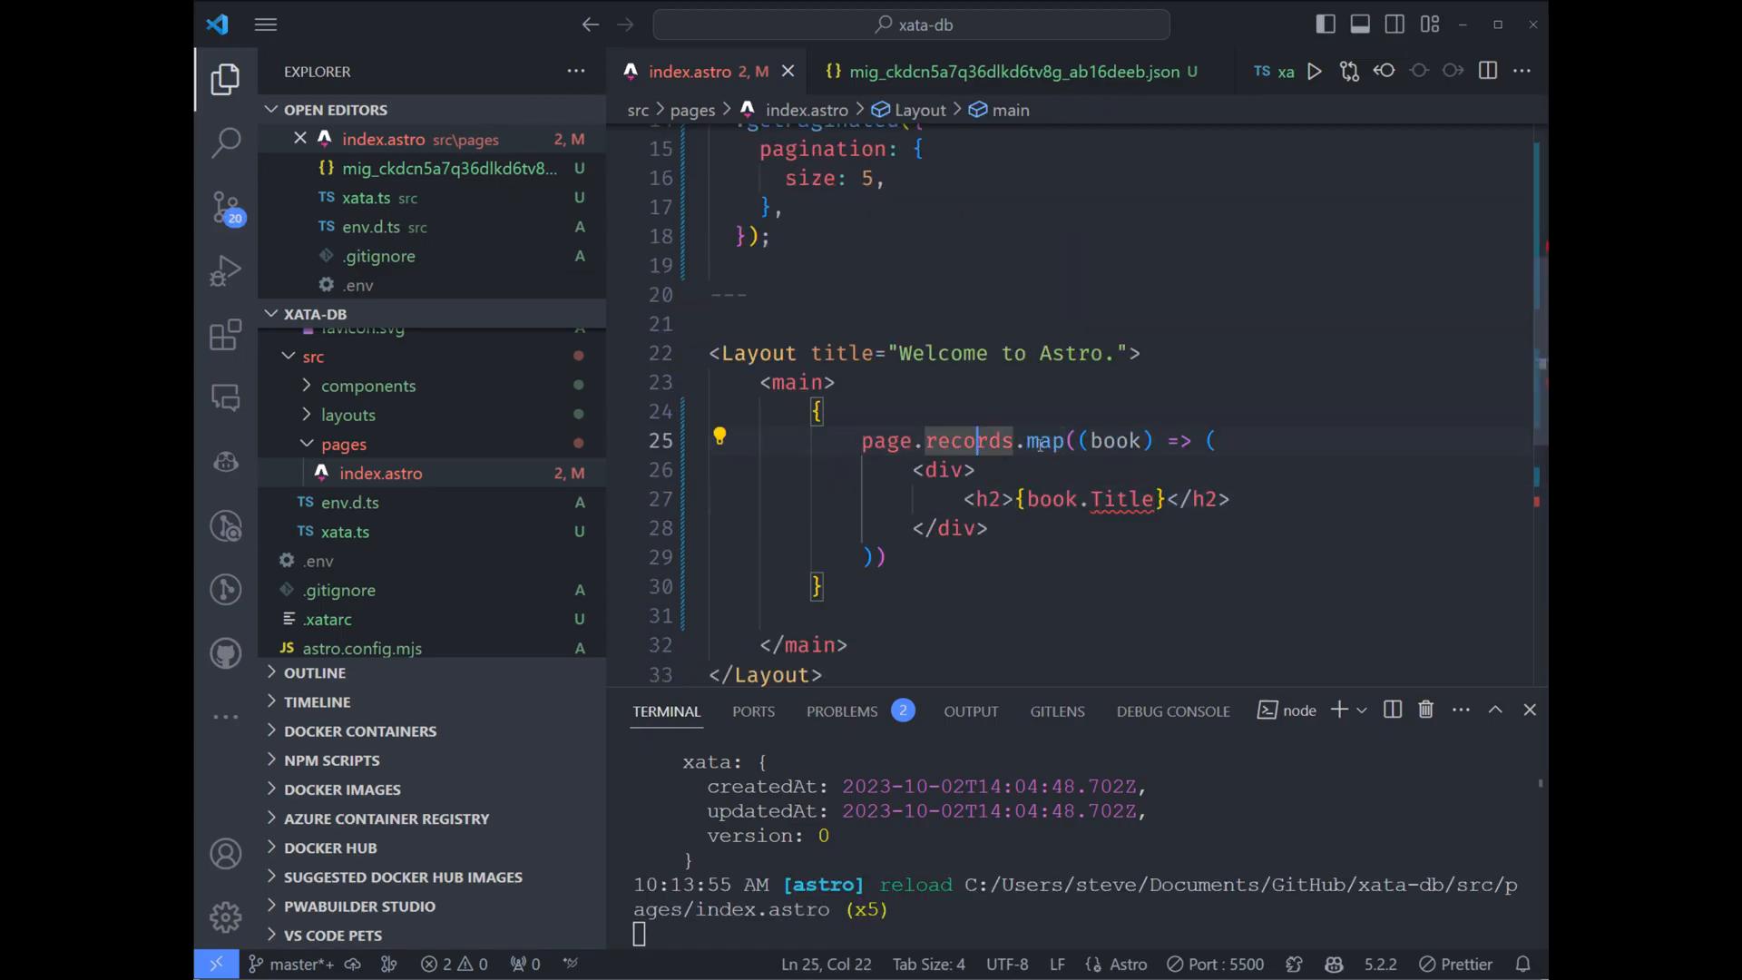
Step: Delete the stray blank line below the Title markup, save index.astro, and switch to the browser preview
{"action": "left_click", "coordinate": [1119, 439]}
{"action": "double_click", "coordinate": [1116, 440]}
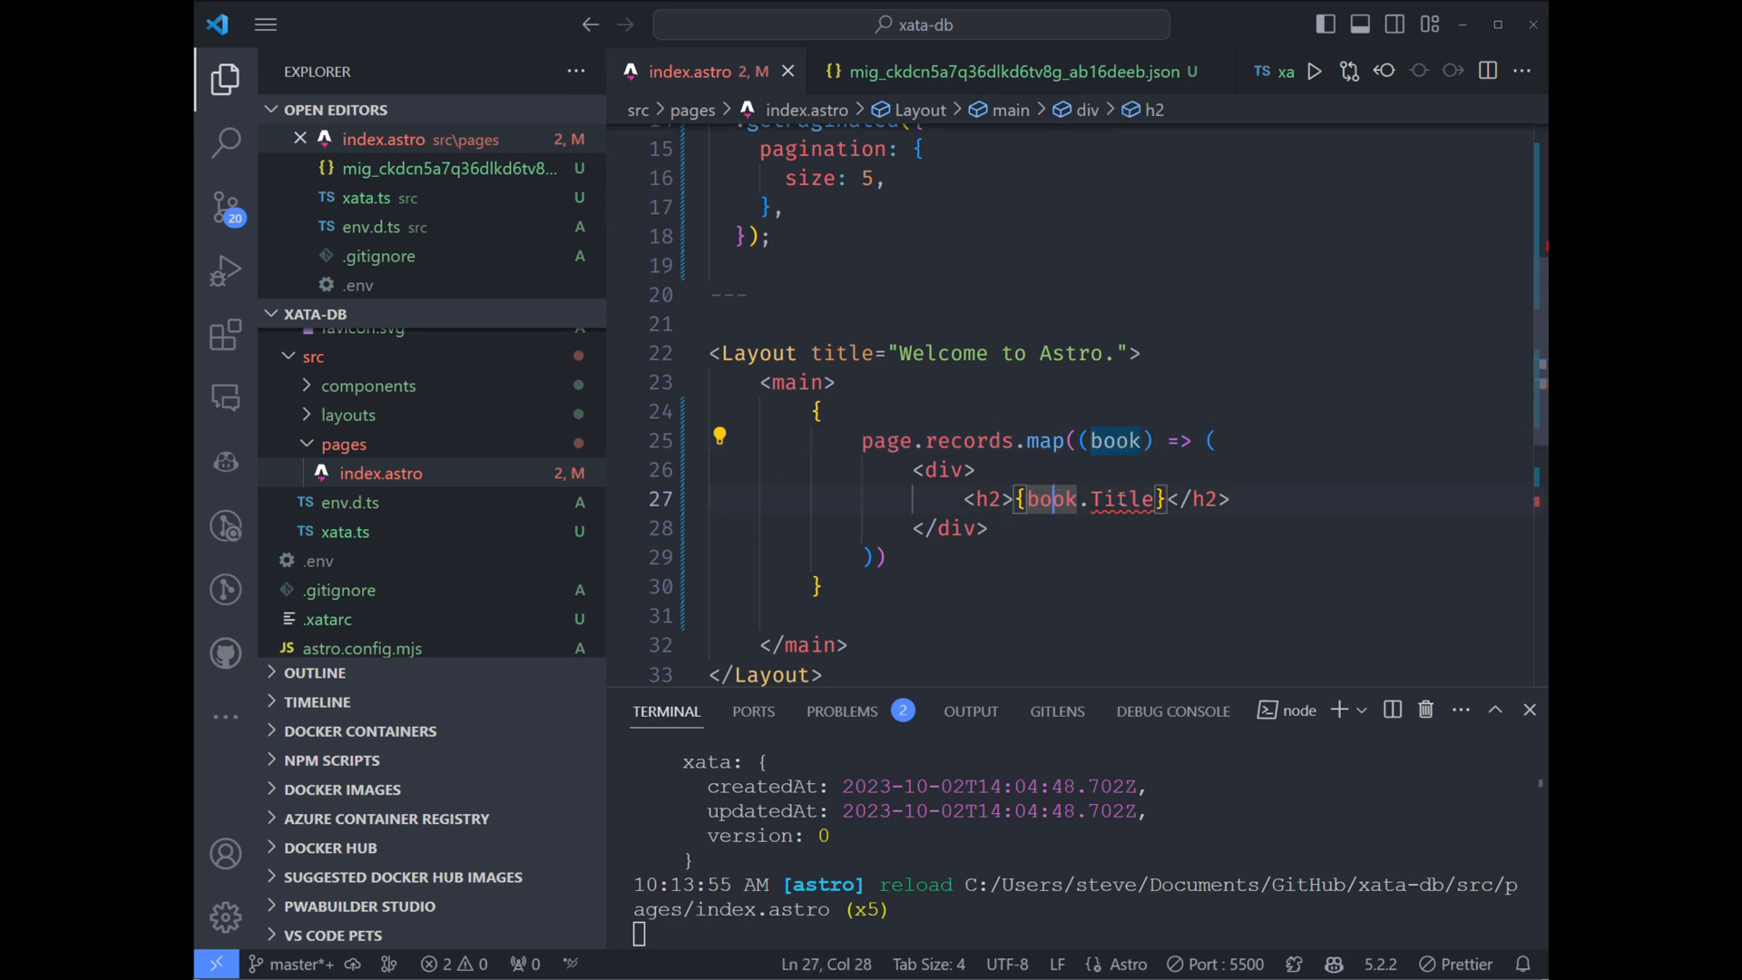
{"action": "double_click", "coordinate": [1126, 500]}
{"action": "left_click", "coordinate": [900, 602]}
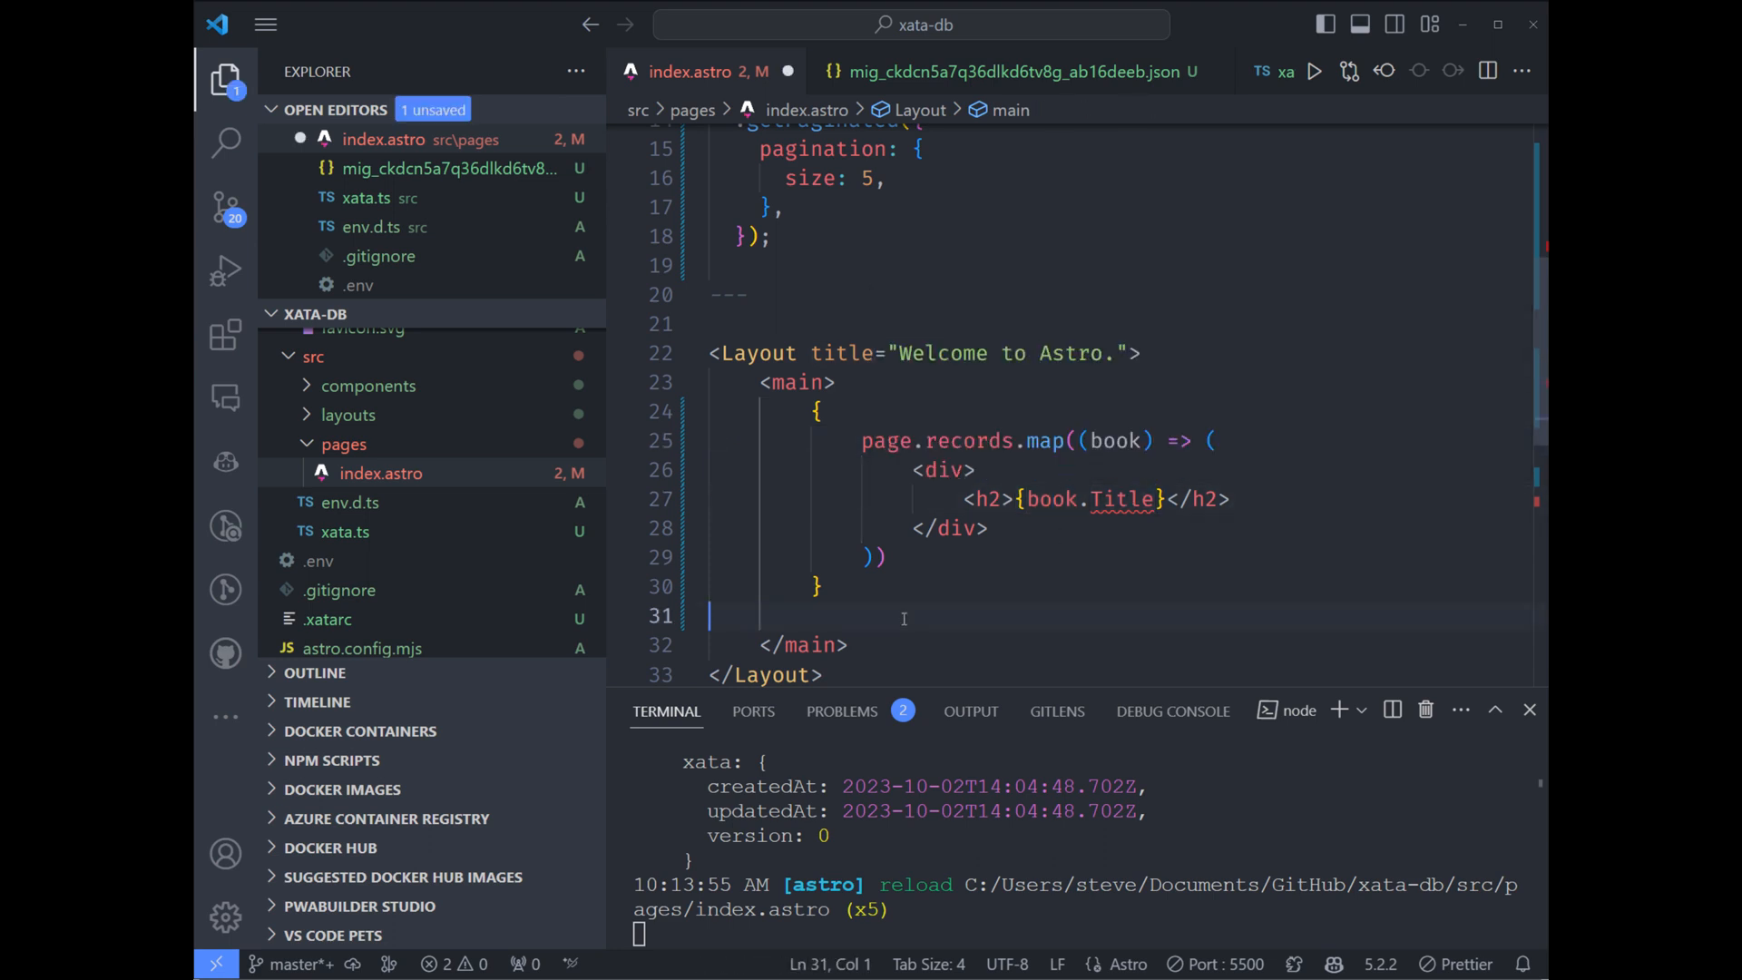
{"action": "key", "text": "ctrl+s"}
{"action": "scroll", "coordinate": [900, 544], "scroll_direction": "down", "scroll_amount": 3}
{"action": "left_click", "coordinate": [993, 414]}
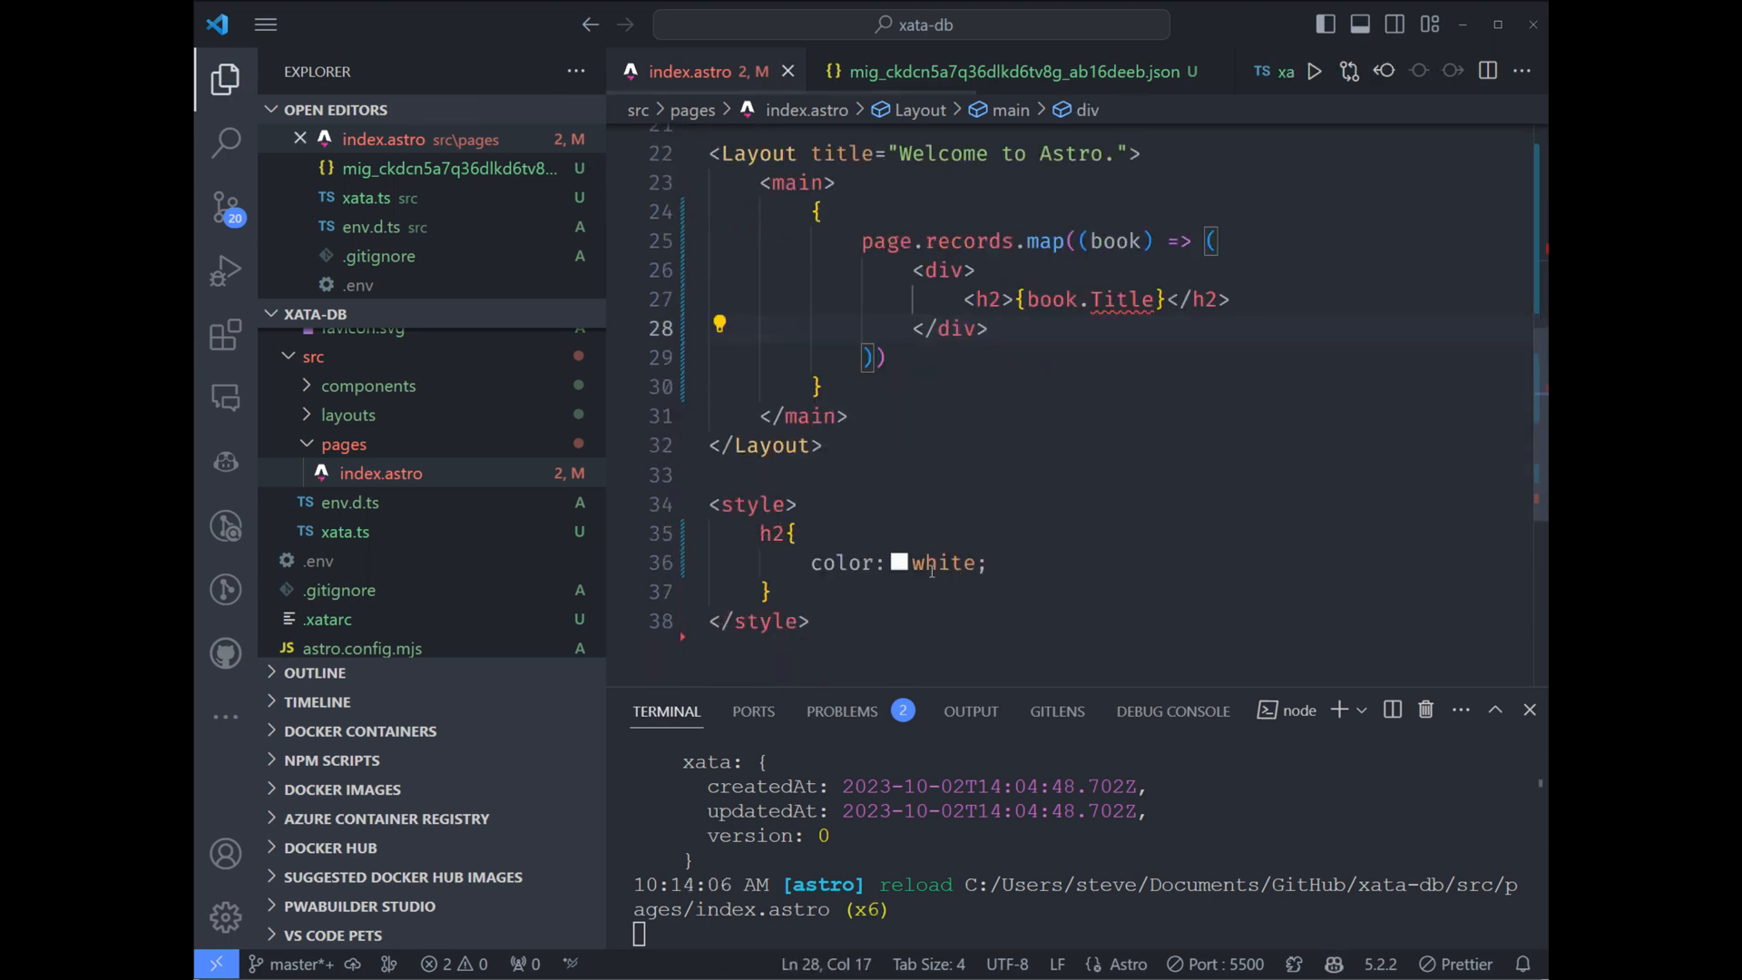
{"action": "scroll", "coordinate": [900, 408], "scroll_direction": "up", "scroll_amount": 8}
{"action": "key", "text": "alt+Tab"}
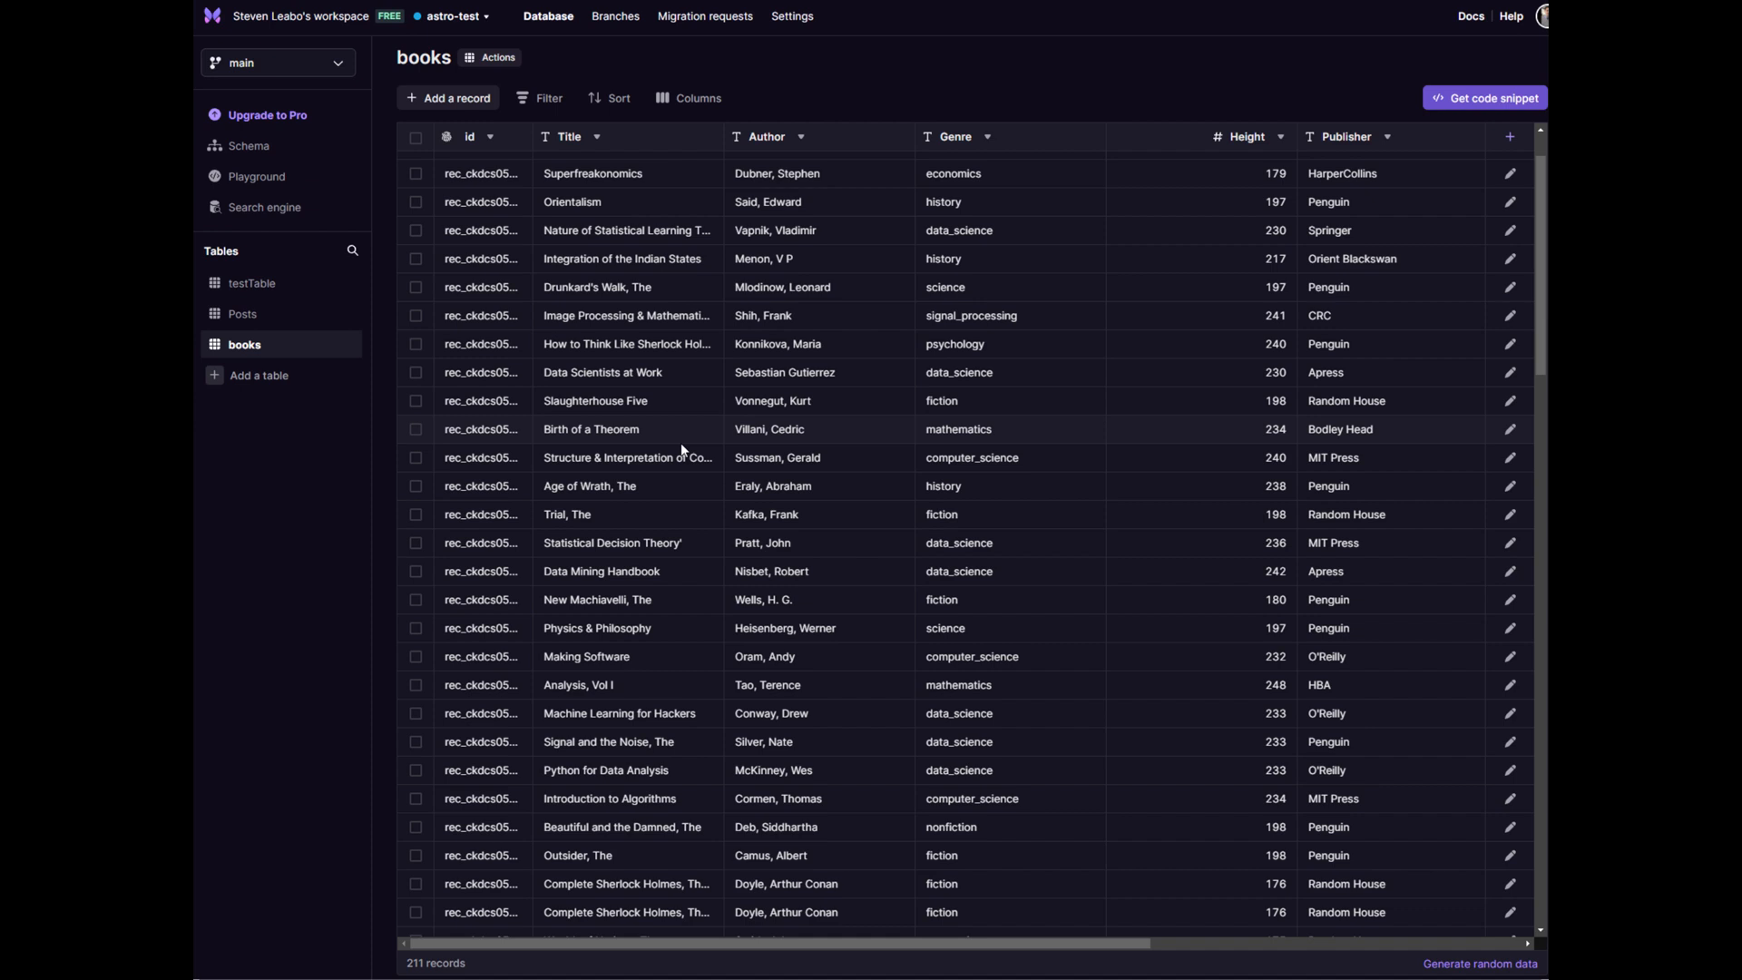
Step: Browse the database's Branches, Migration requests and Settings pages
{"action": "left_click", "coordinate": [616, 16]}
{"action": "left_click", "coordinate": [1209, 138]}
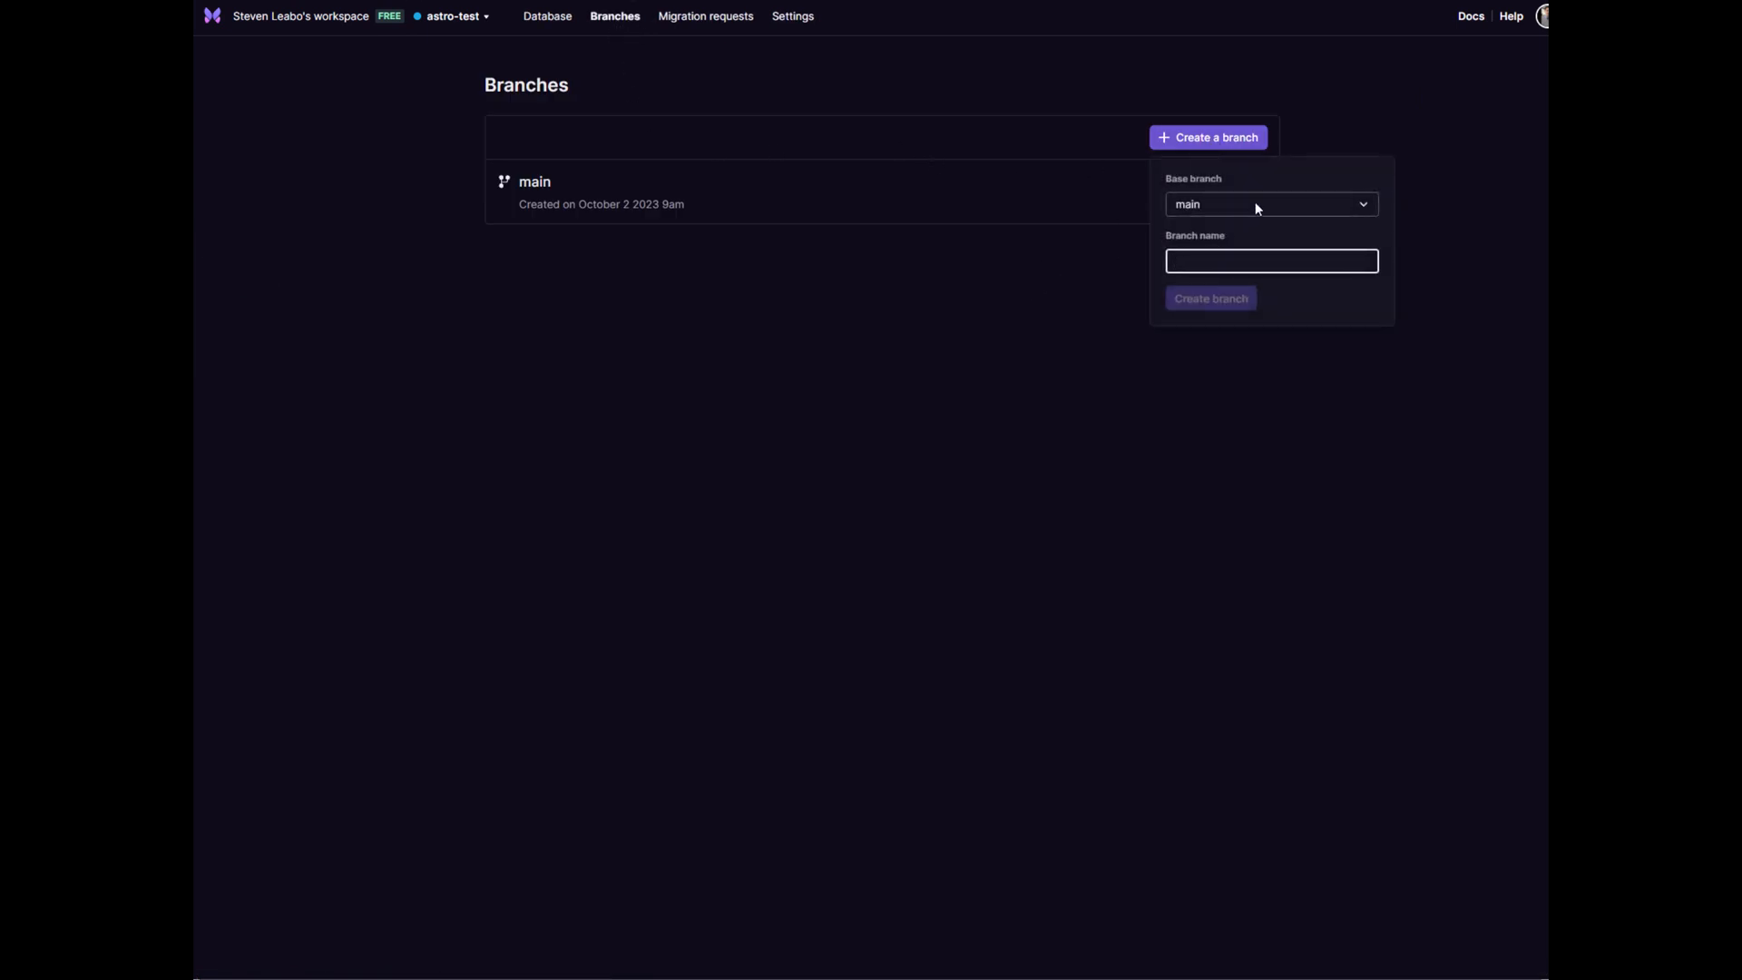
{"action": "left_click", "coordinate": [706, 16]}
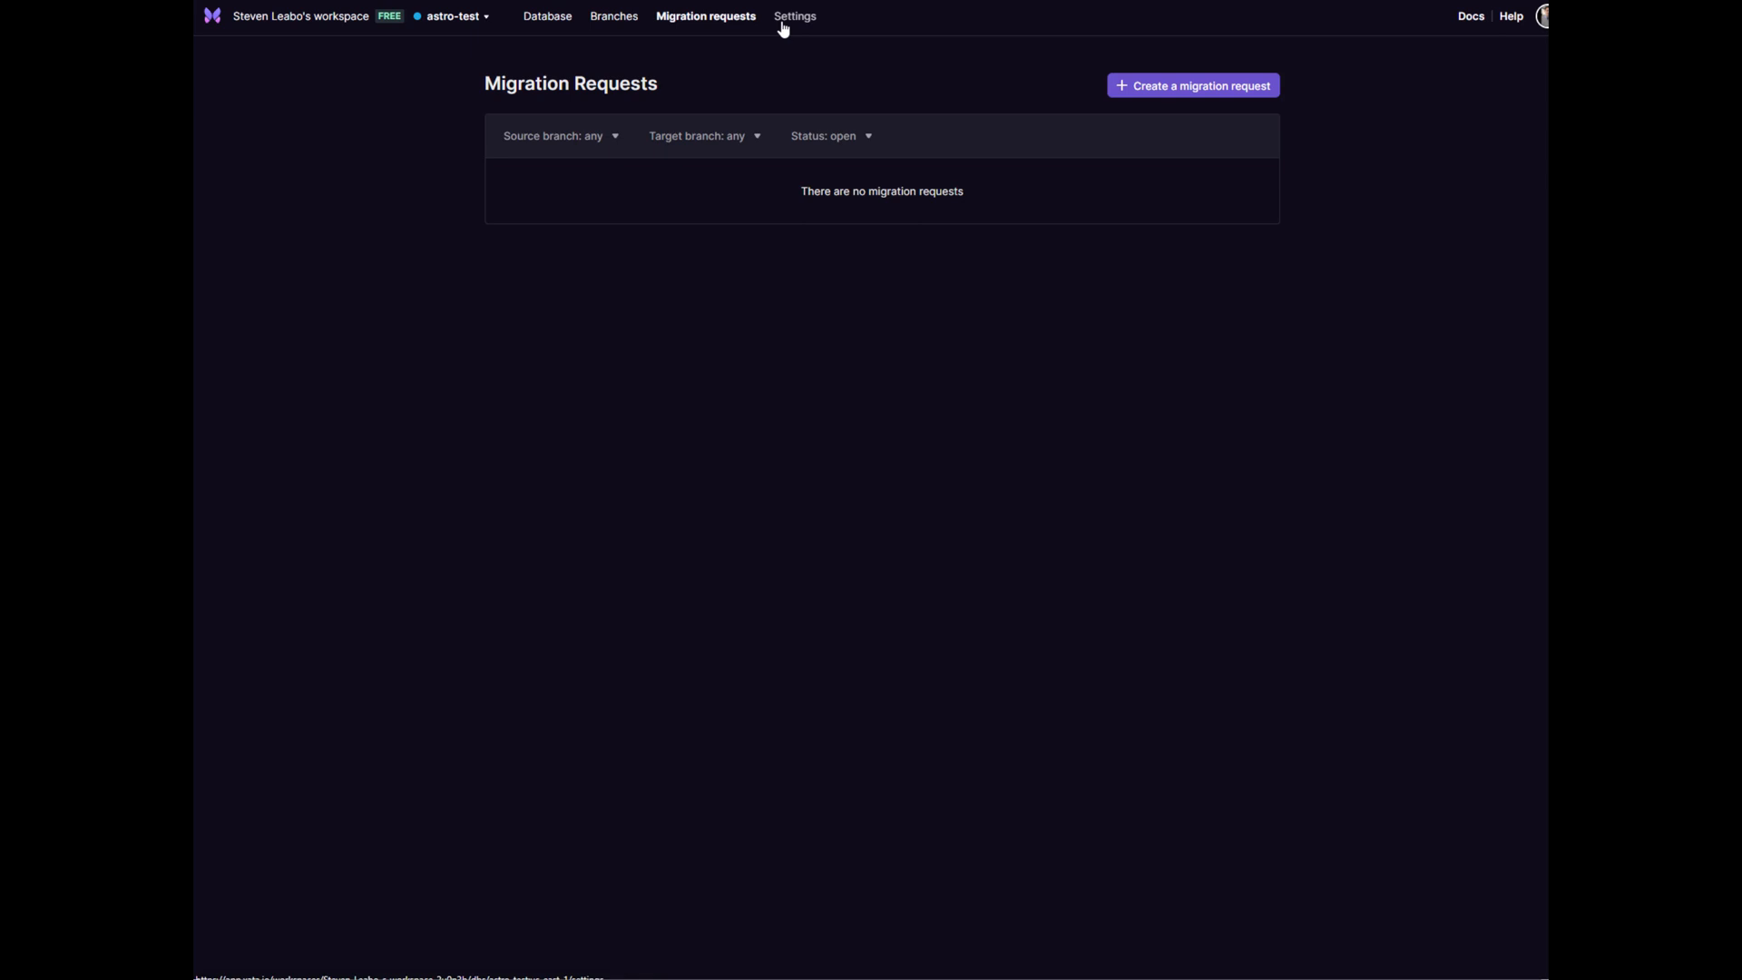
{"action": "left_click", "coordinate": [793, 17]}
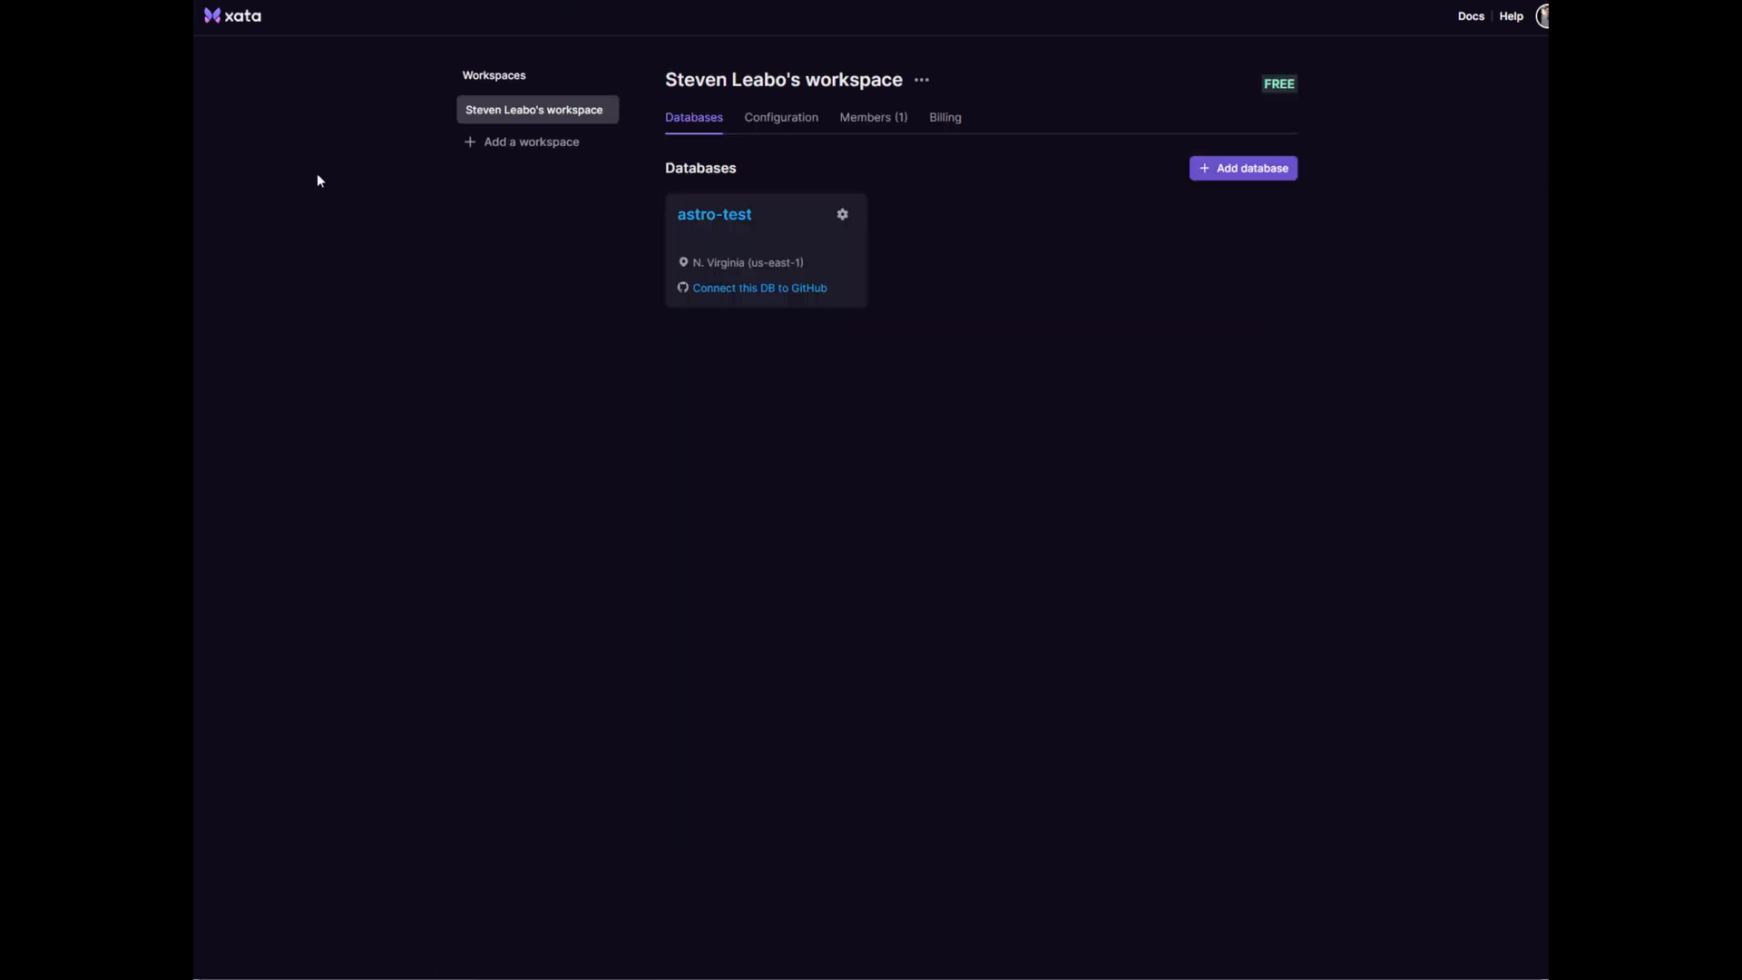
Step: Switch to the workspace Members view, then its Databases list showing astro-test
{"action": "left_click", "coordinate": [862, 117]}
{"action": "left_click", "coordinate": [698, 121]}
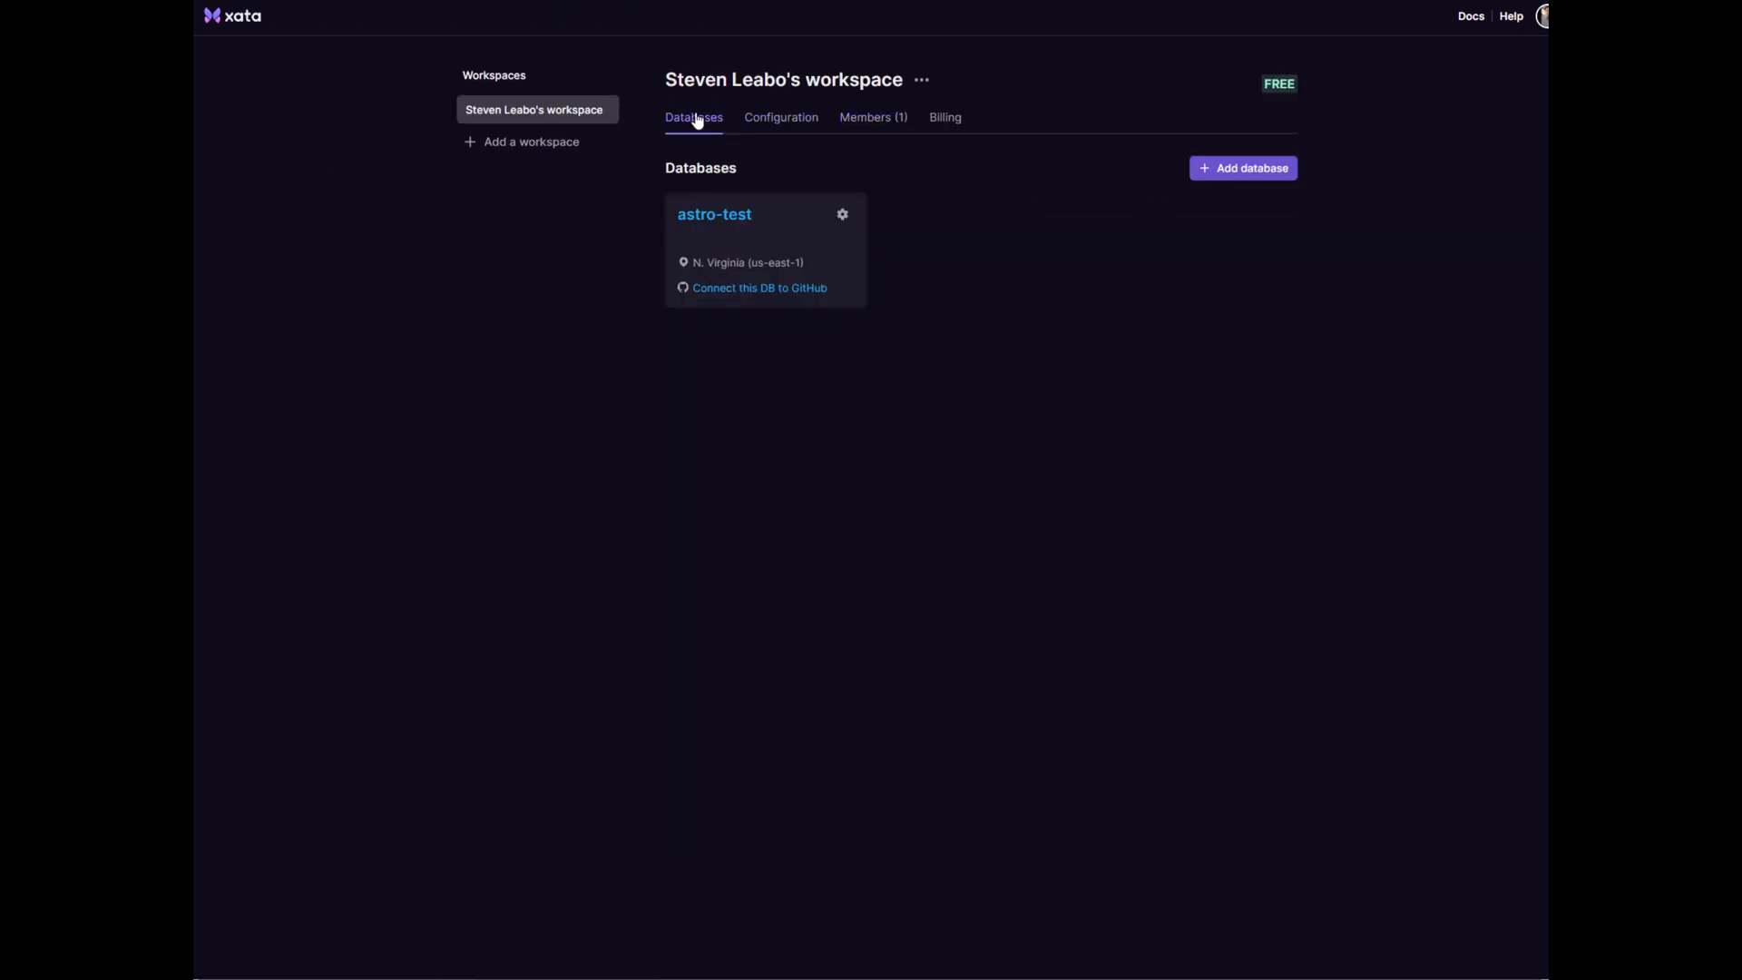